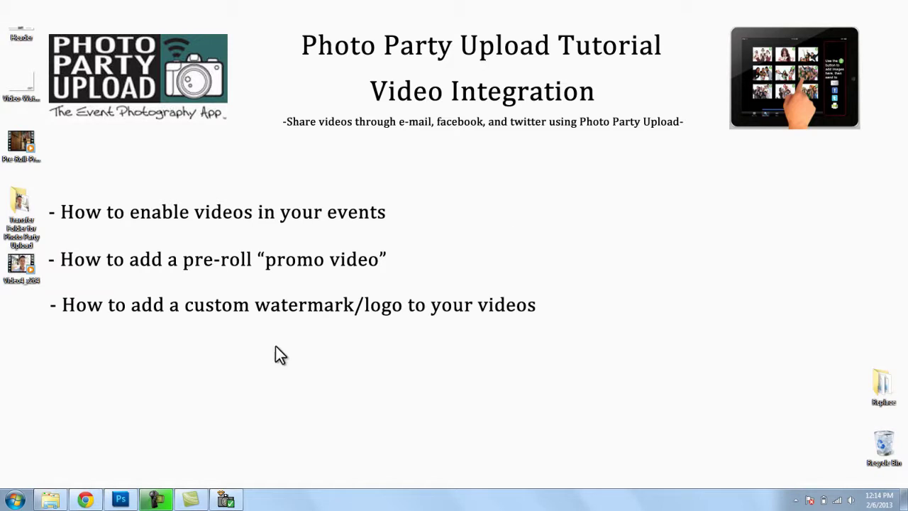
Check the Video4_x264 file's properties in the transfer folder, noting its .mp4 file type.
click(225, 500)
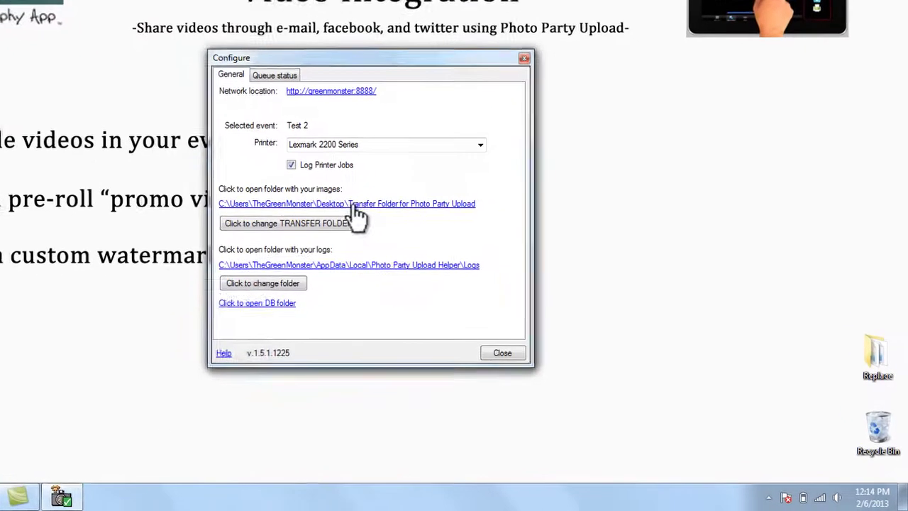
click(357, 206)
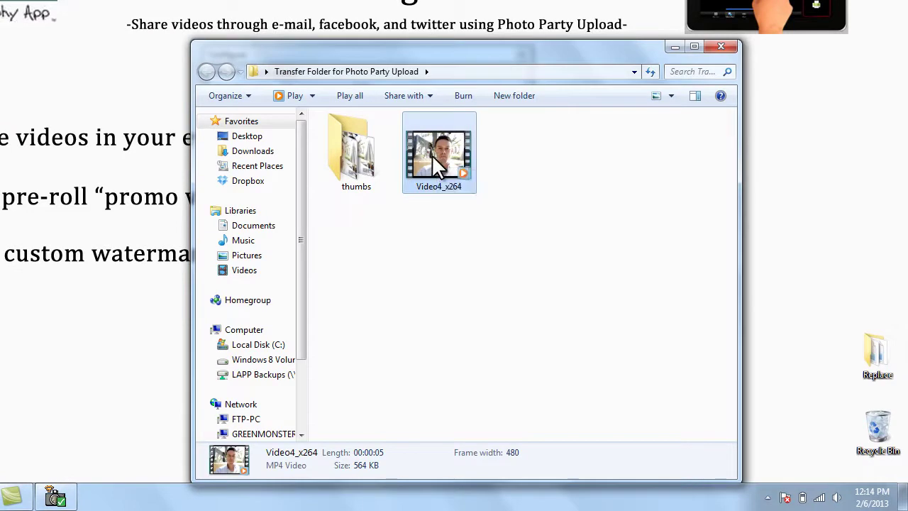
right_click(433, 156)
click(475, 472)
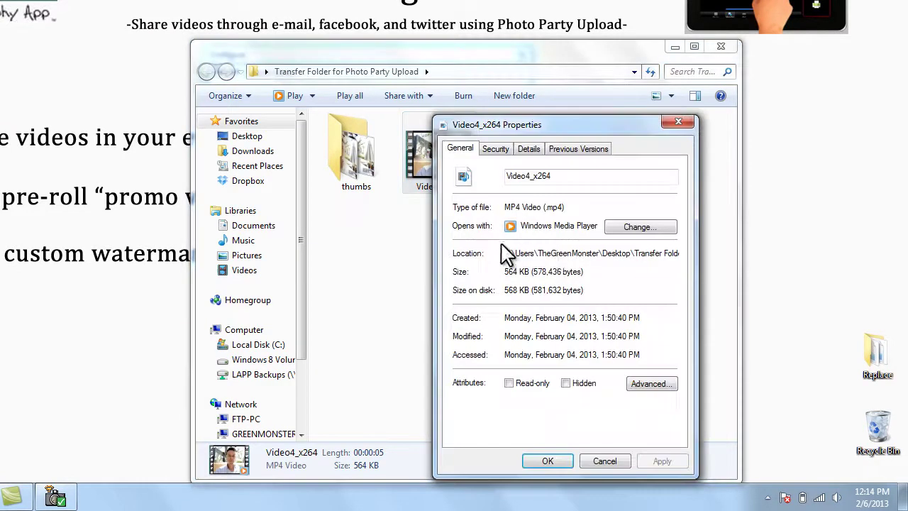
drag(565, 206, 539, 206)
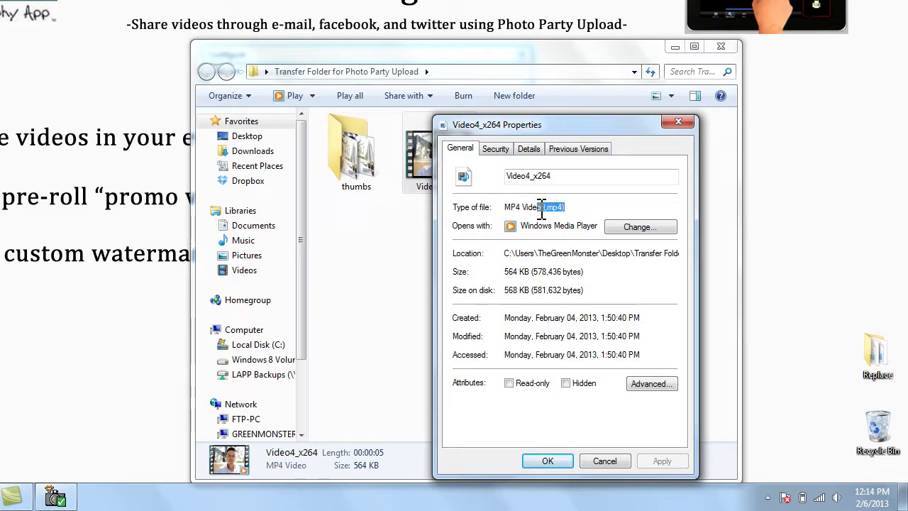
click(559, 206)
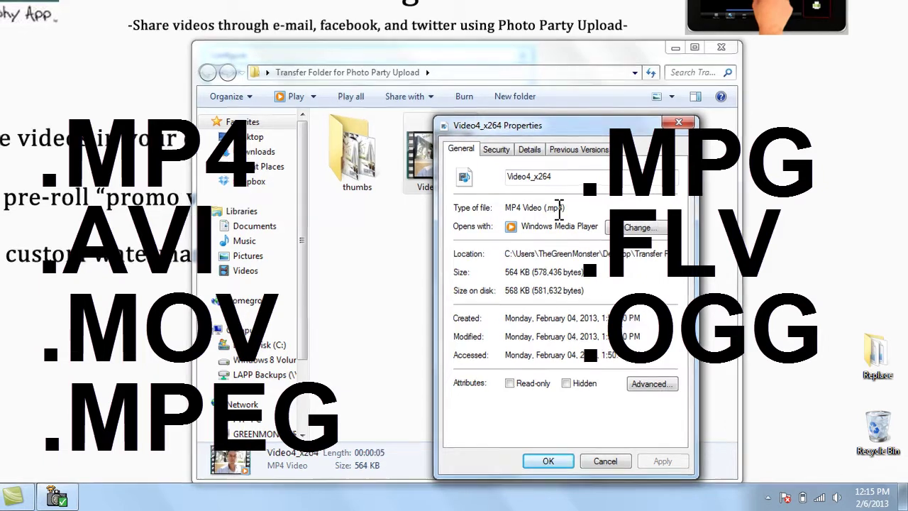
key(Return)
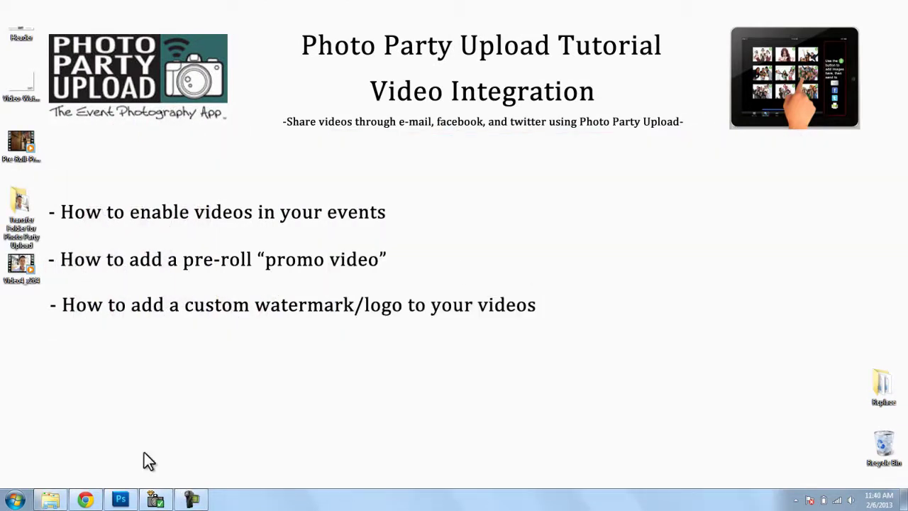
Bring up the Photo Party Upload events dashboard and highlight its web address.
click(91, 499)
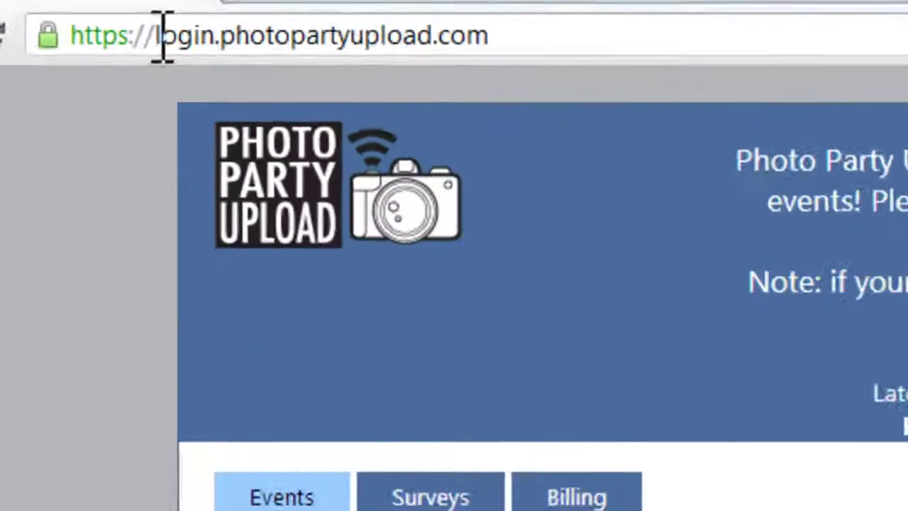
drag(96, 24, 164, 29)
drag(404, 68, 618, 92)
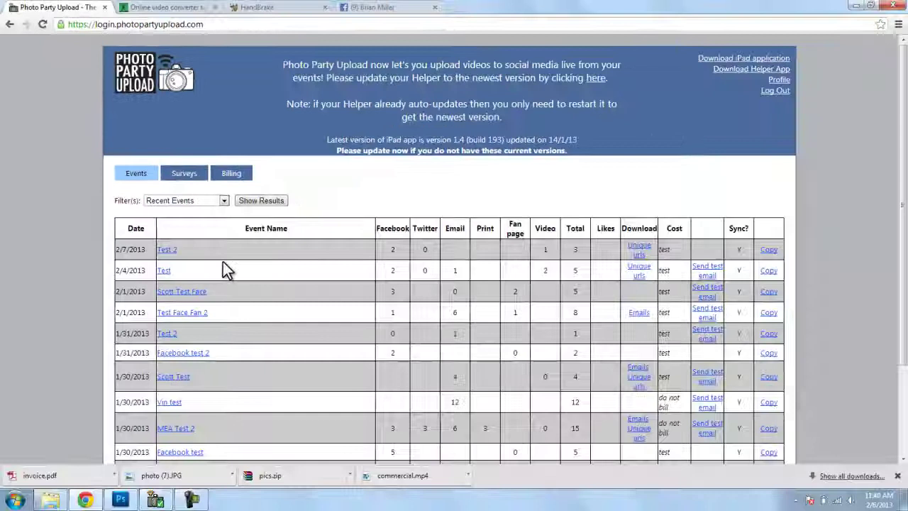
scroll(232, 262, down, 2)
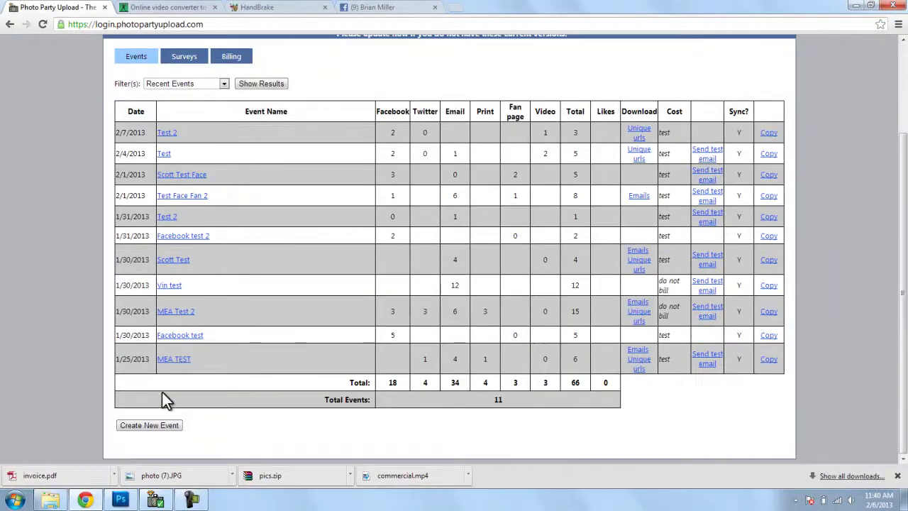
Start a new event dated February 7, 2013 named Video Test.
click(159, 428)
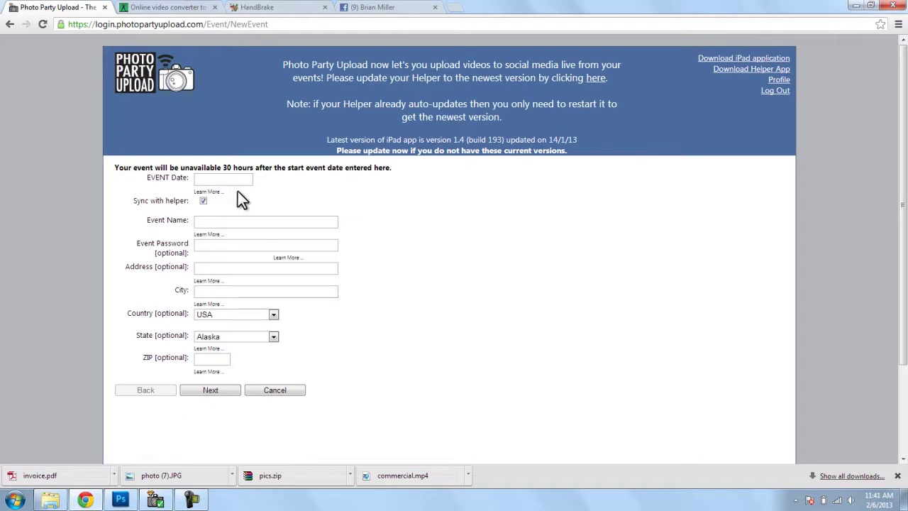
click(227, 178)
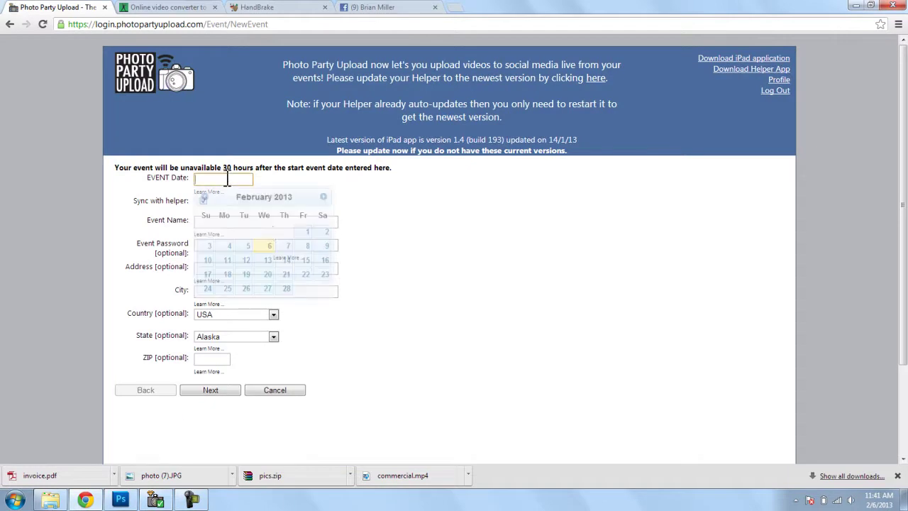
click(288, 247)
click(242, 223)
text(V)
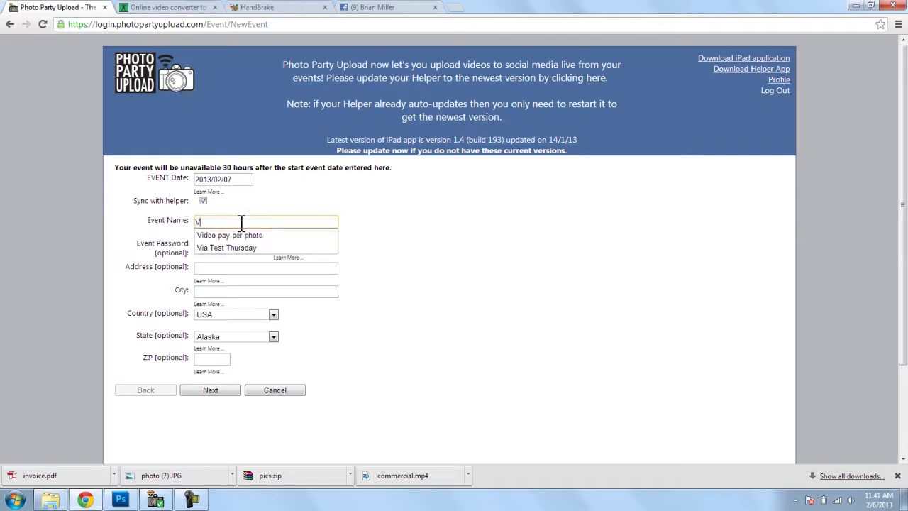
text(ideo Test)
Fill in Los Angeles, California and the suggested 900 ZIP code, then submit the event details.
key(Tab)
key(Tab)
key(Tab)
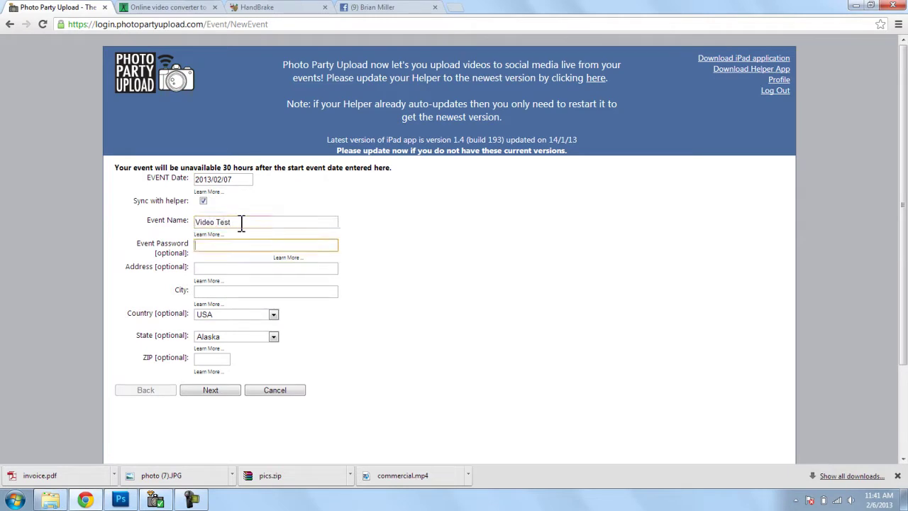
text(Los)
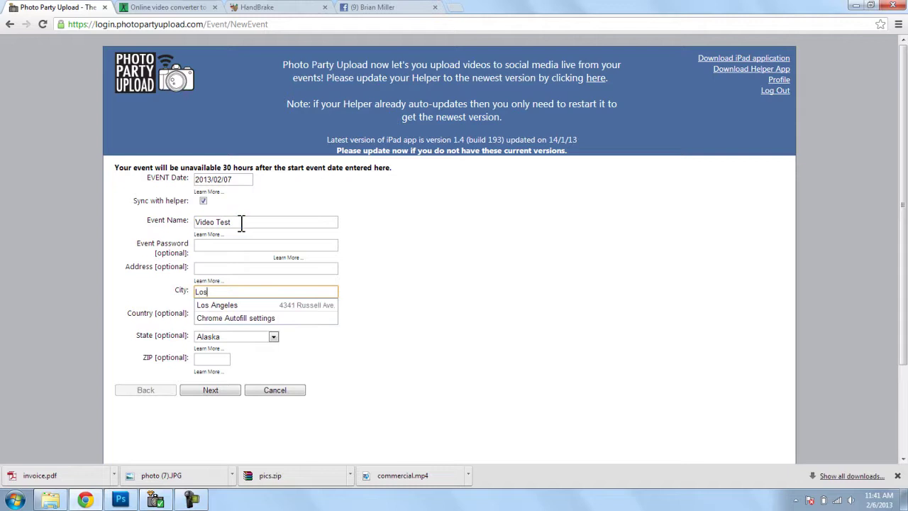
text( Angeles)
key(Tab)
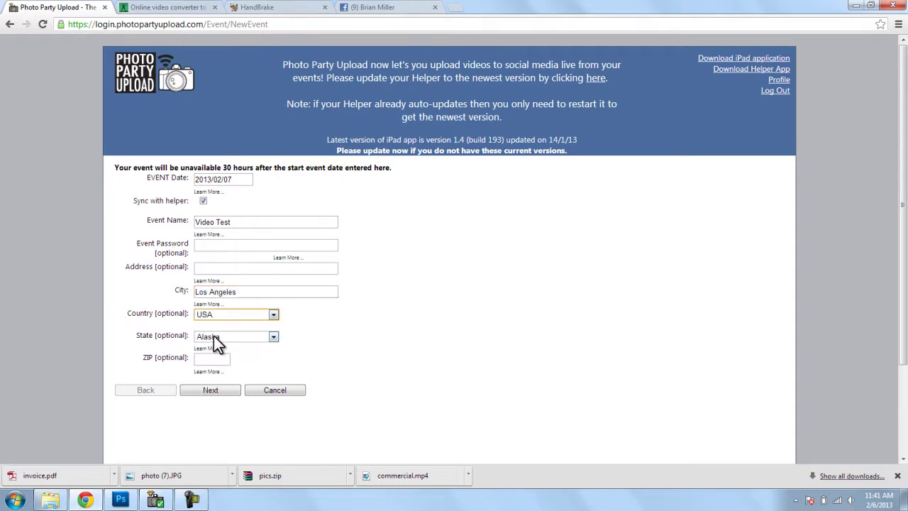
click(213, 336)
key(c)
key(Return)
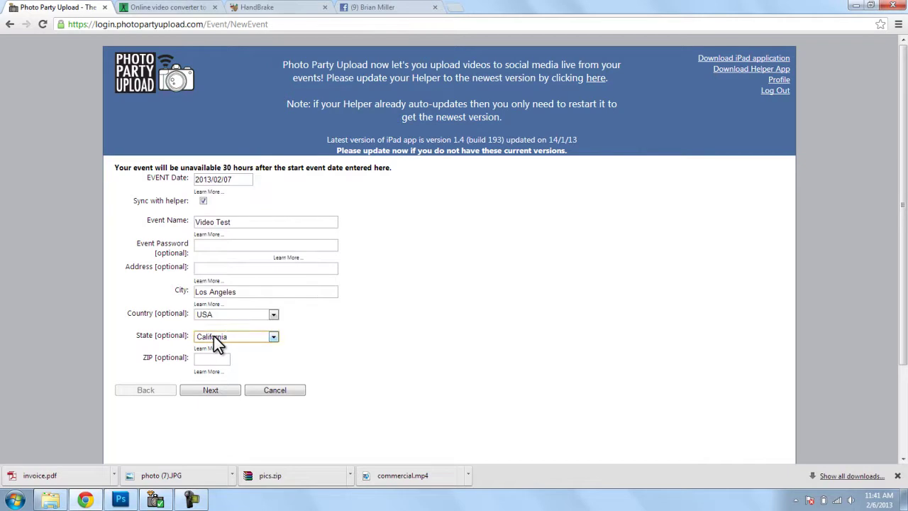
key(Tab)
text(9)
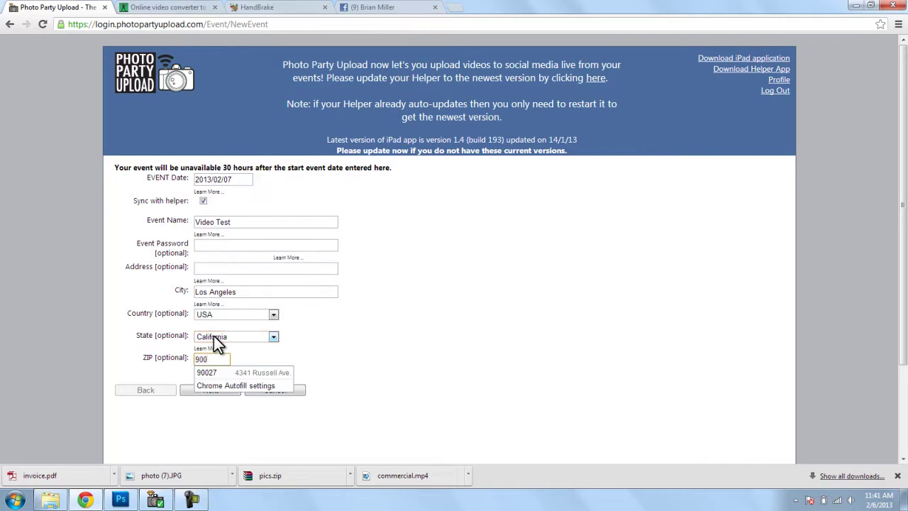
text(00)
key(Down)
key(Return)
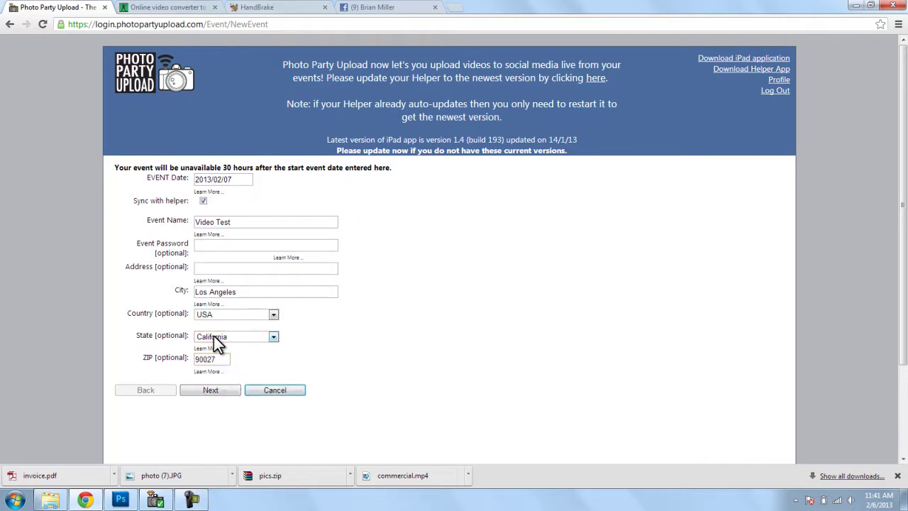
click(221, 389)
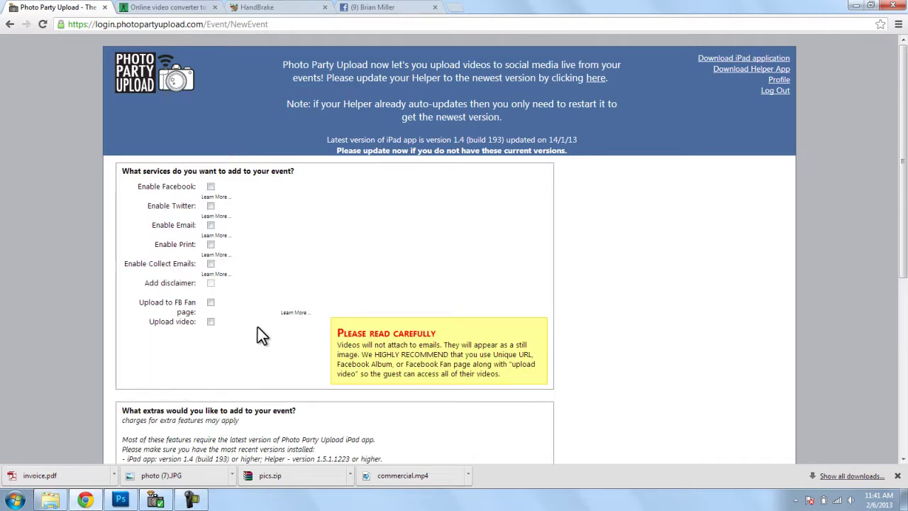
Enable Facebook wall-message sharing, plus Twitter and Email sharing, each generating unique URLs.
click(211, 187)
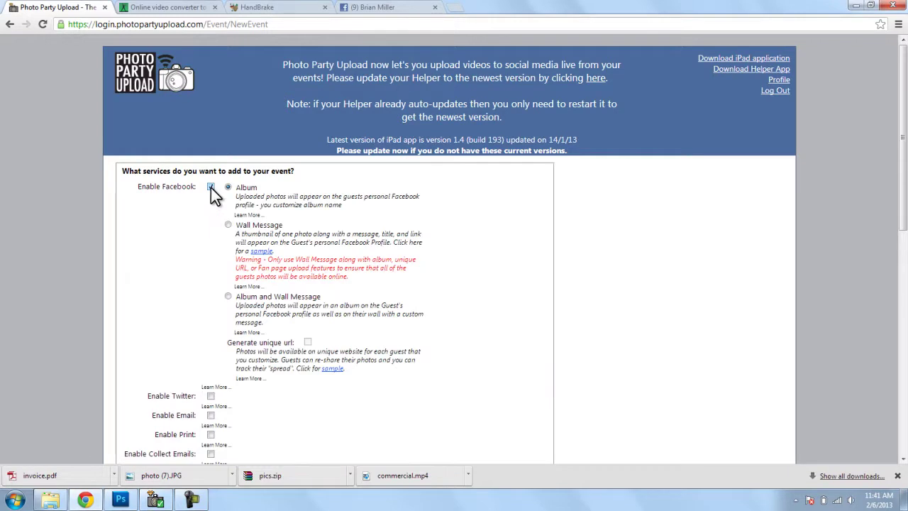
click(229, 223)
scroll(207, 396, down, 1)
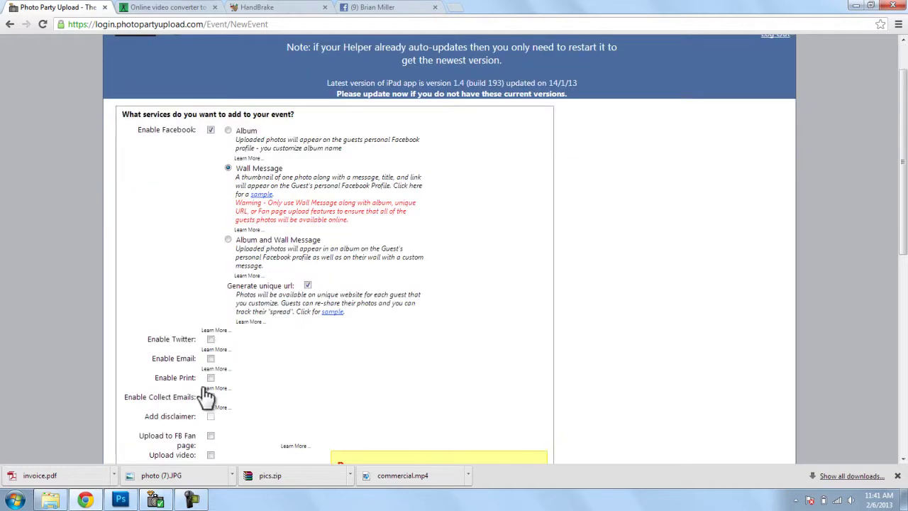
click(210, 339)
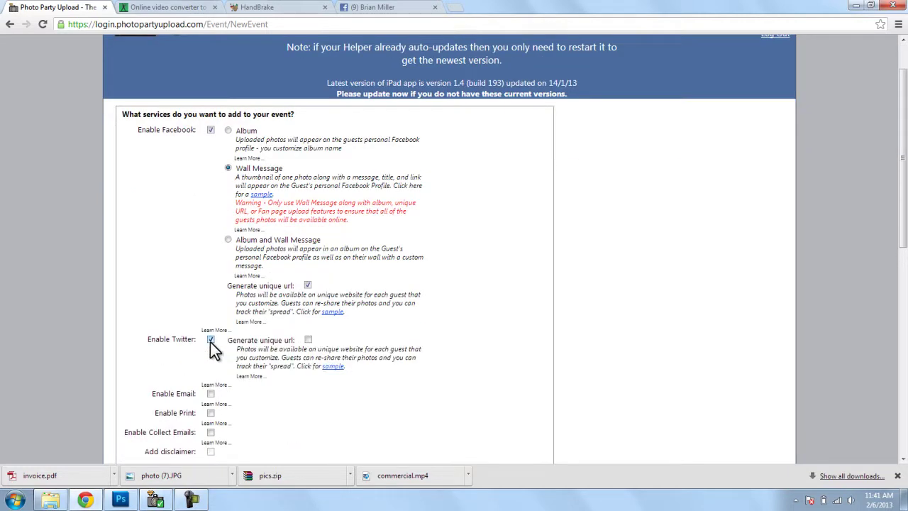
click(308, 340)
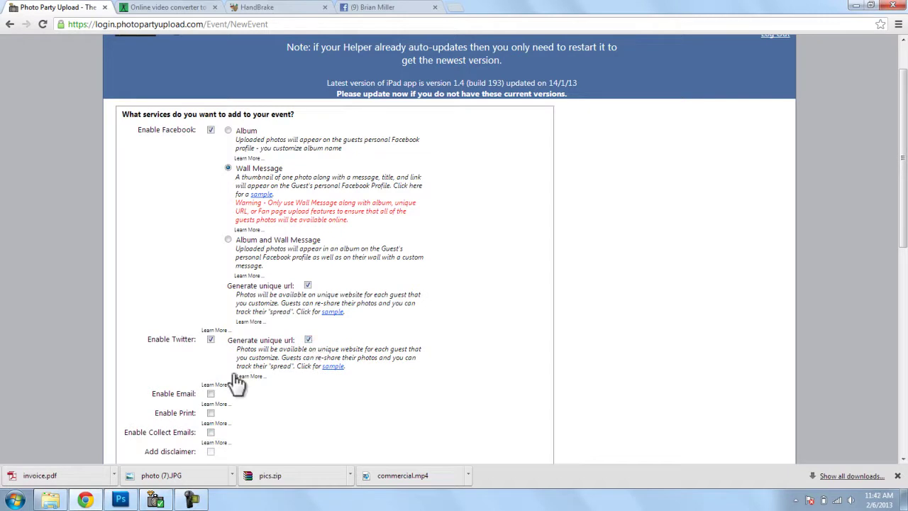
click(211, 394)
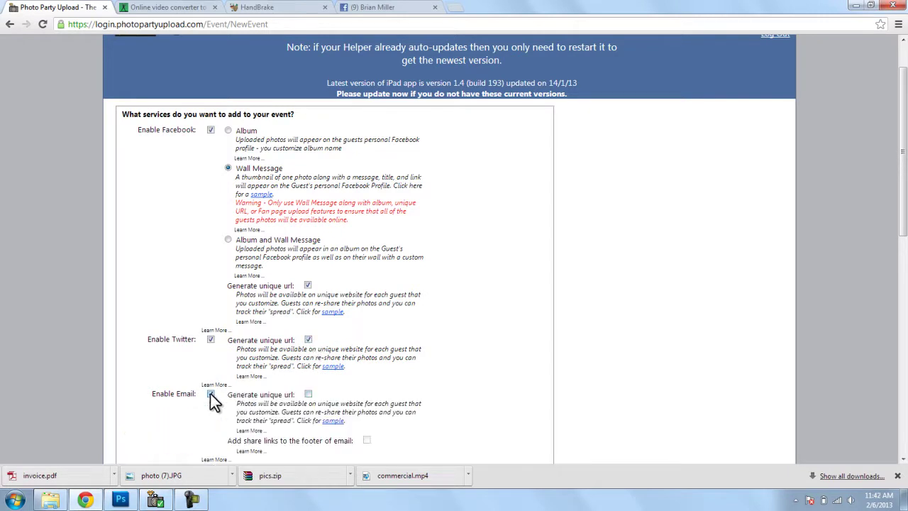
click(309, 394)
Turn on the Add promo video extra and advance to the next setup page.
scroll(298, 403, down, 3)
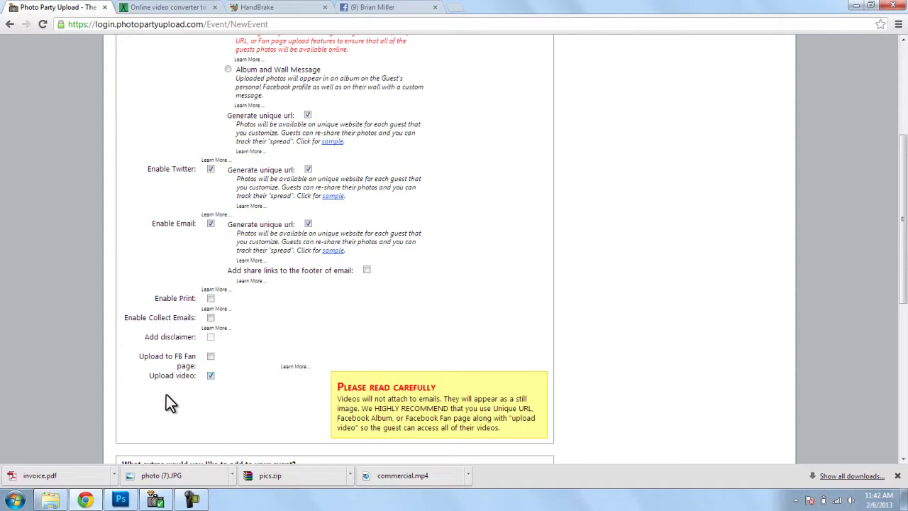
scroll(166, 395, down, 2)
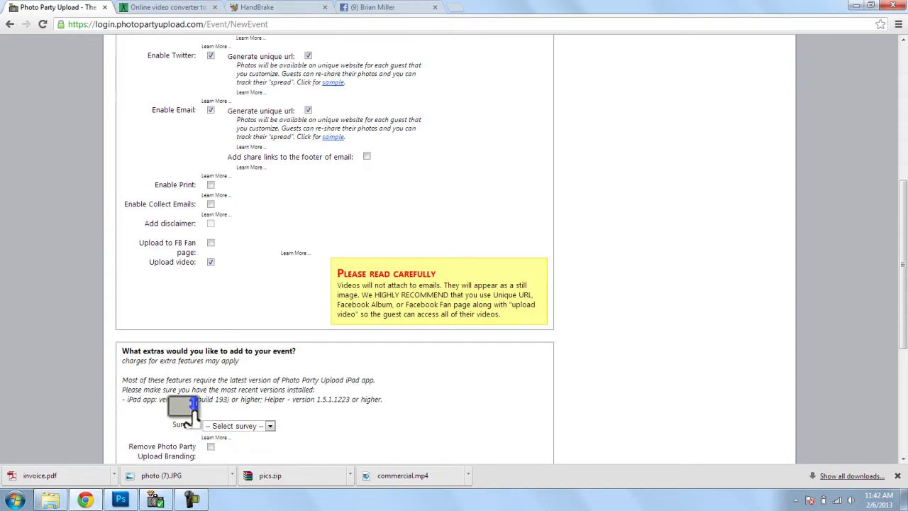
scroll(186, 418, down, 1)
scroll(187, 417, down, 1)
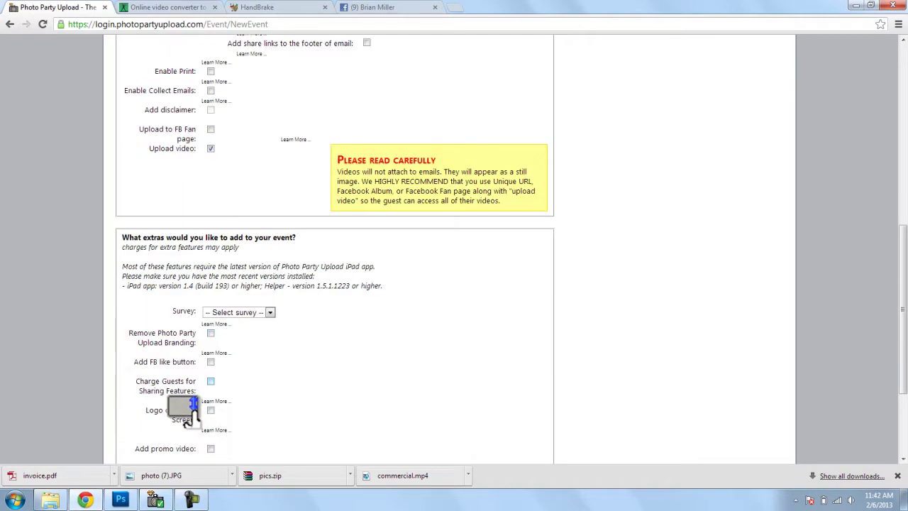
scroll(185, 419, down, 2)
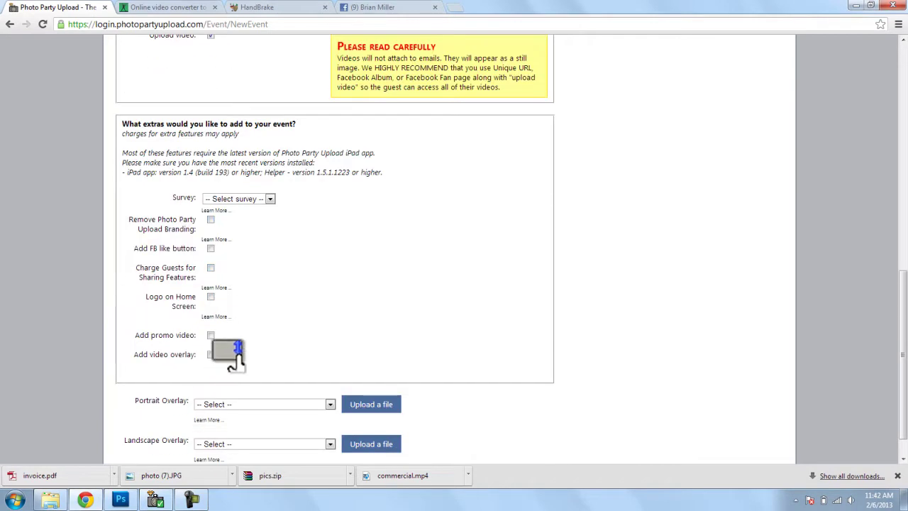
click(211, 334)
scroll(234, 374, down, 1)
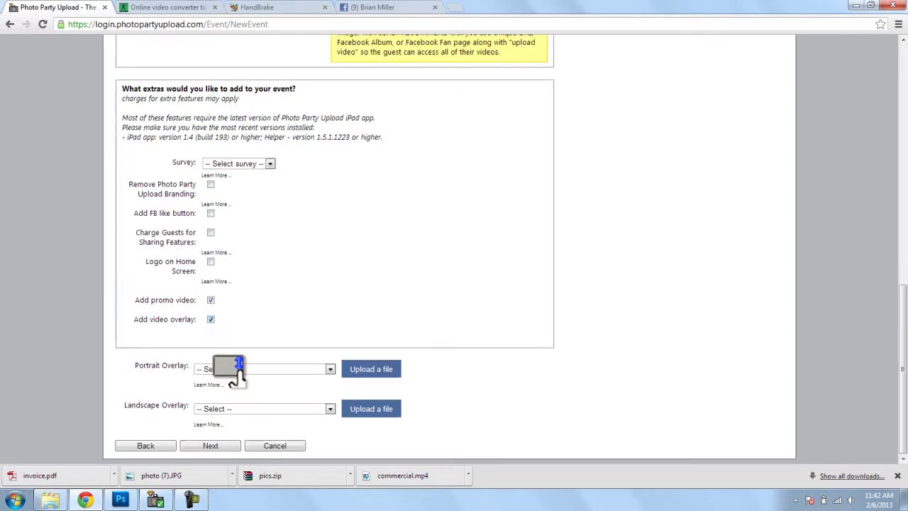
click(212, 447)
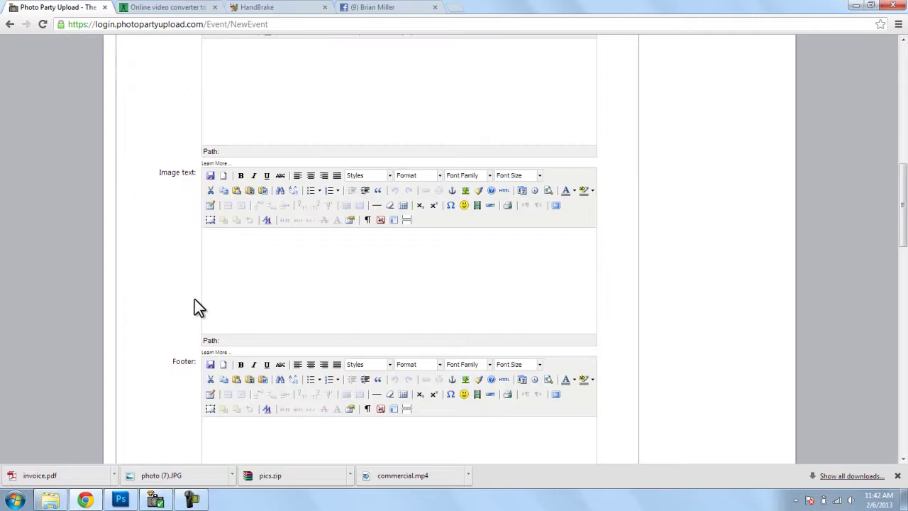
Set the wall title 'Check out my video!' and description 'Had a great time at _____ event! Thanks so much !'.
scroll(194, 298, up, 10)
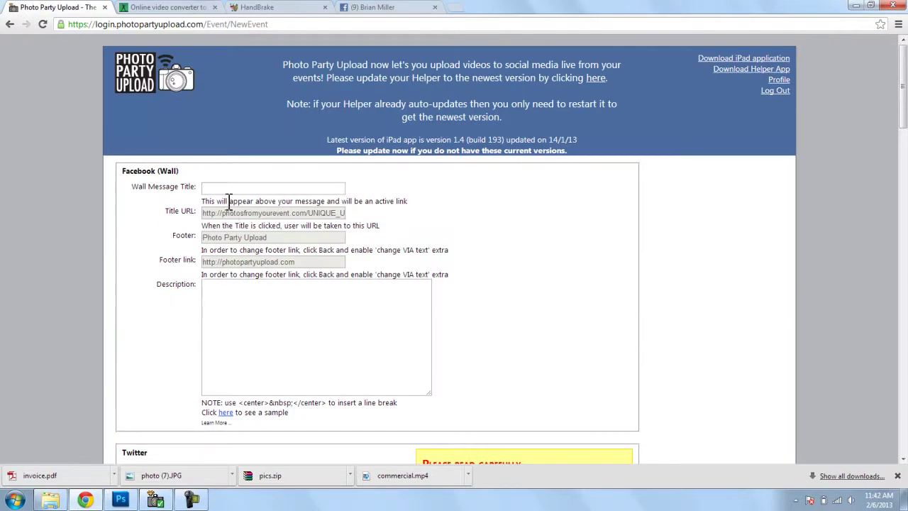
click(225, 187)
text(Check out )
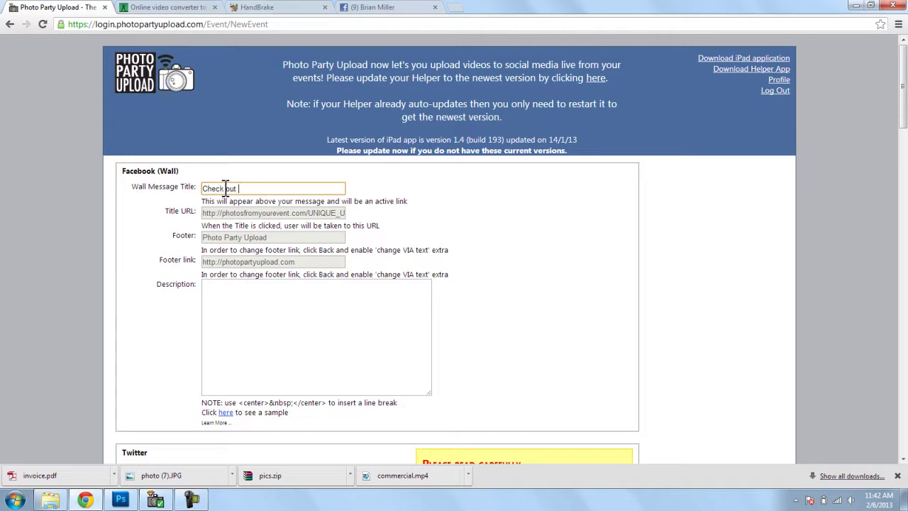
text(my video!)
click(237, 296)
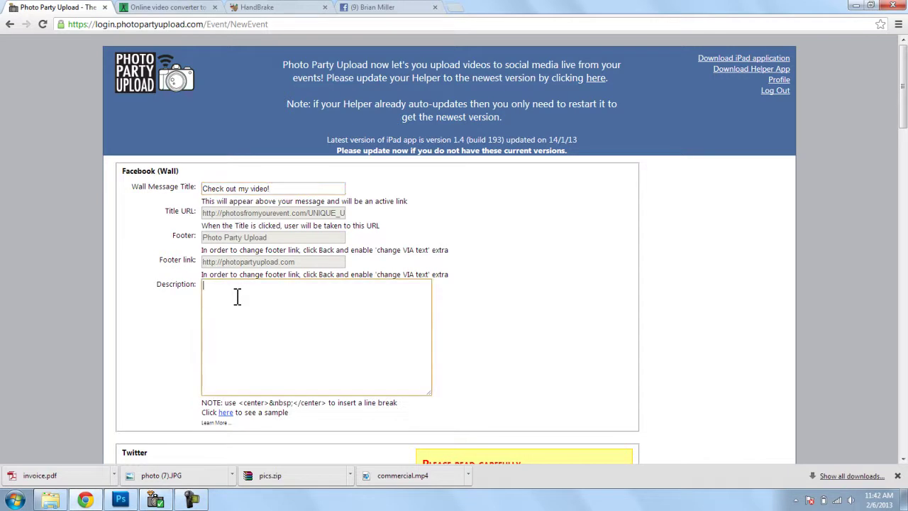
text(Had a great time)
key(BackSpace)
text(me at _____ event! T)
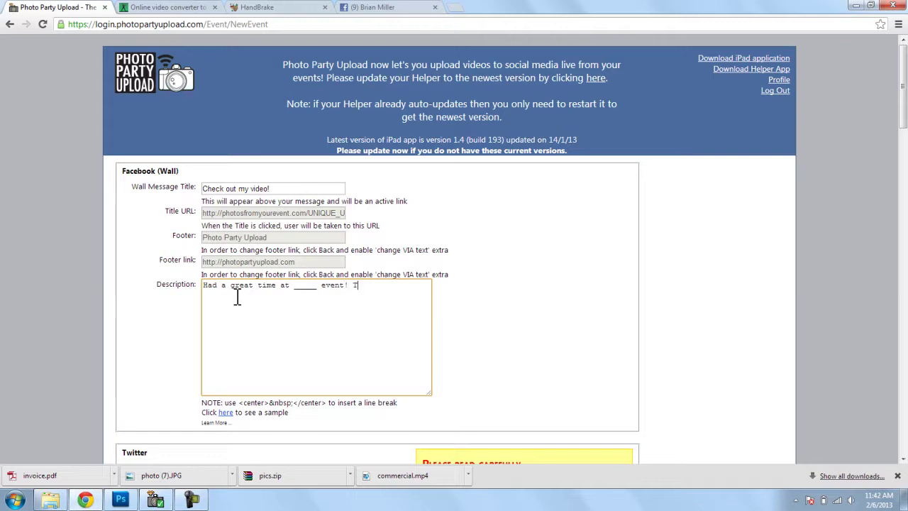
text(hanks so much !)
click(157, 327)
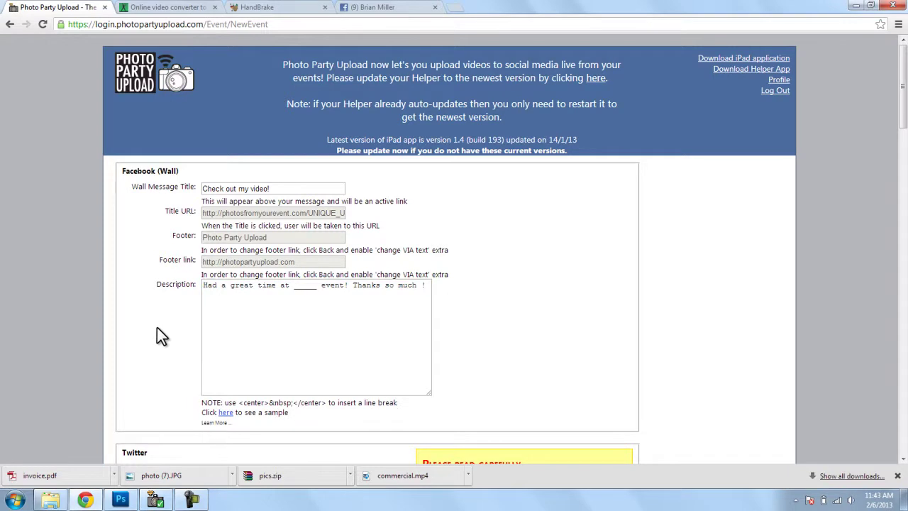
scroll(157, 336, down, 1)
scroll(156, 336, down, 1)
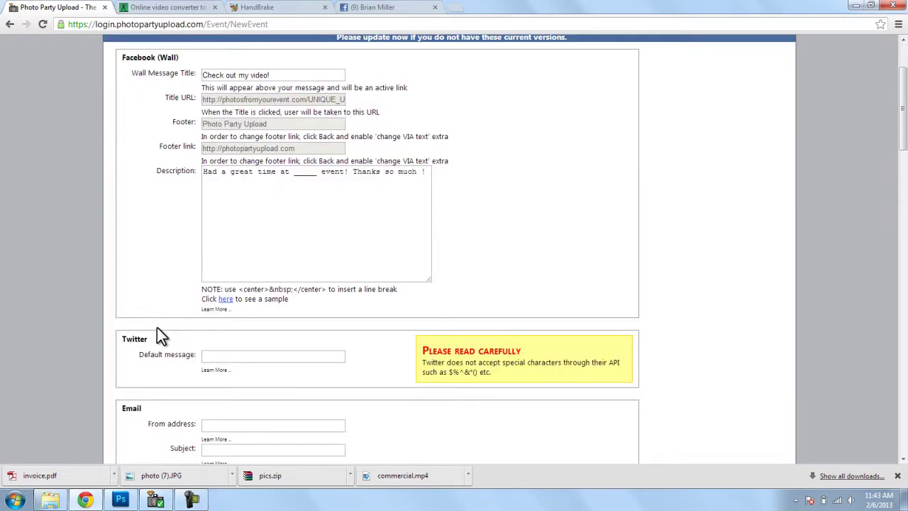
click(209, 356)
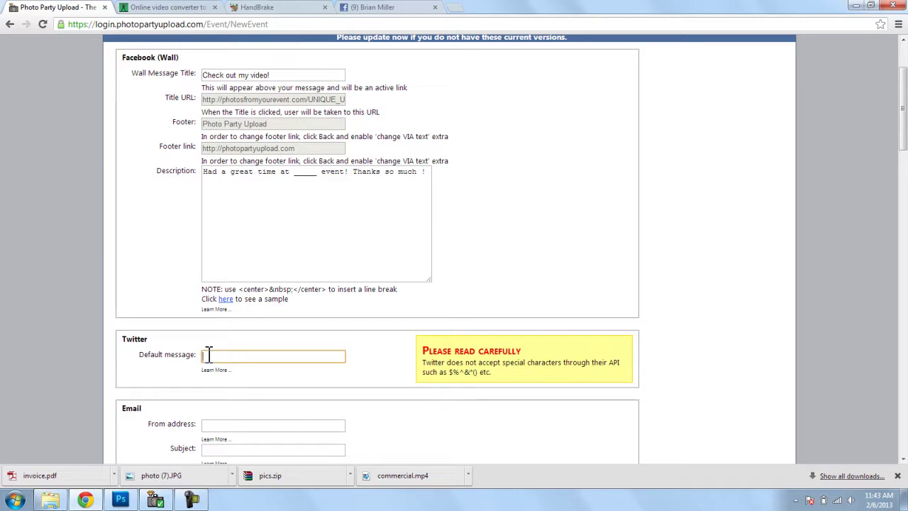
text(Awesome video with @photopar)
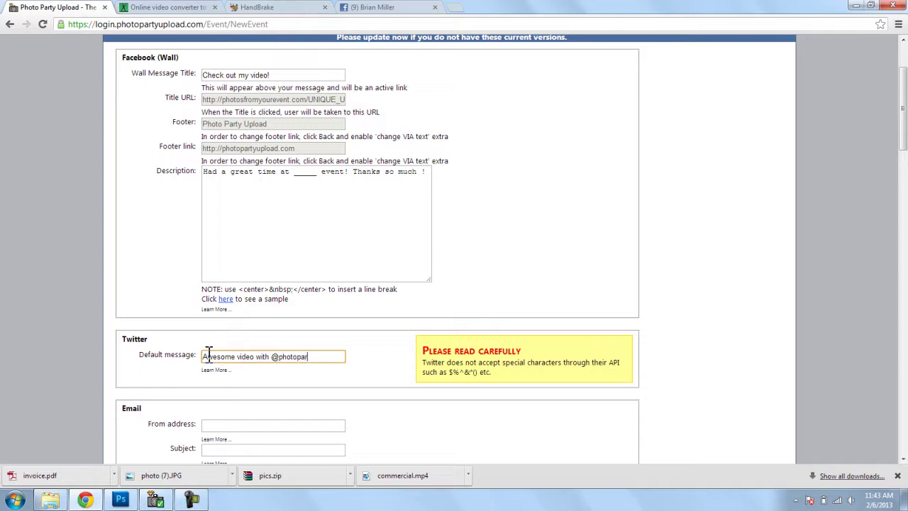
text(tyuplo)
text(a)
drag(203, 357, 334, 357)
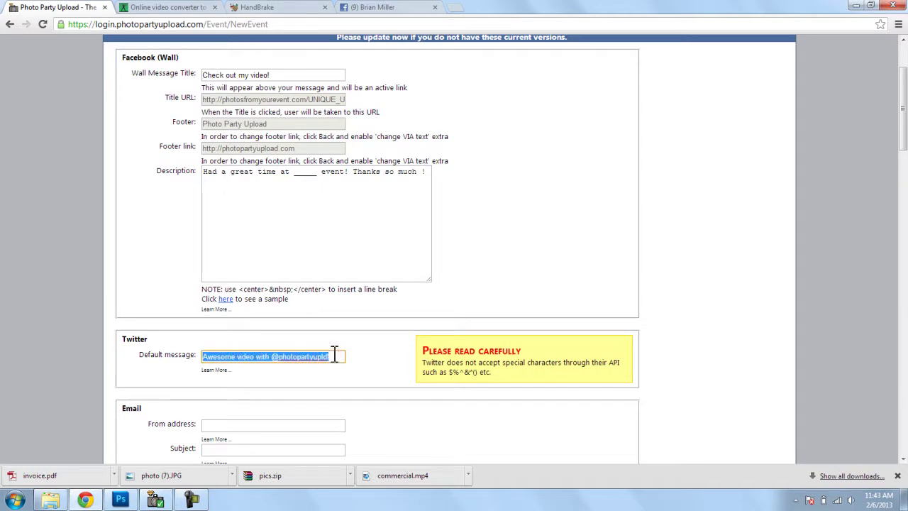
click(205, 361)
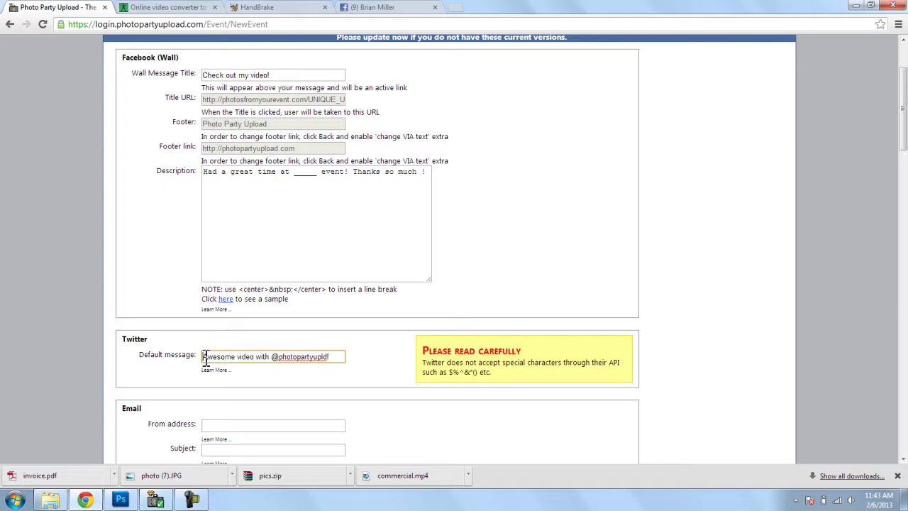
scroll(205, 361, down, 1)
scroll(229, 374, down, 1)
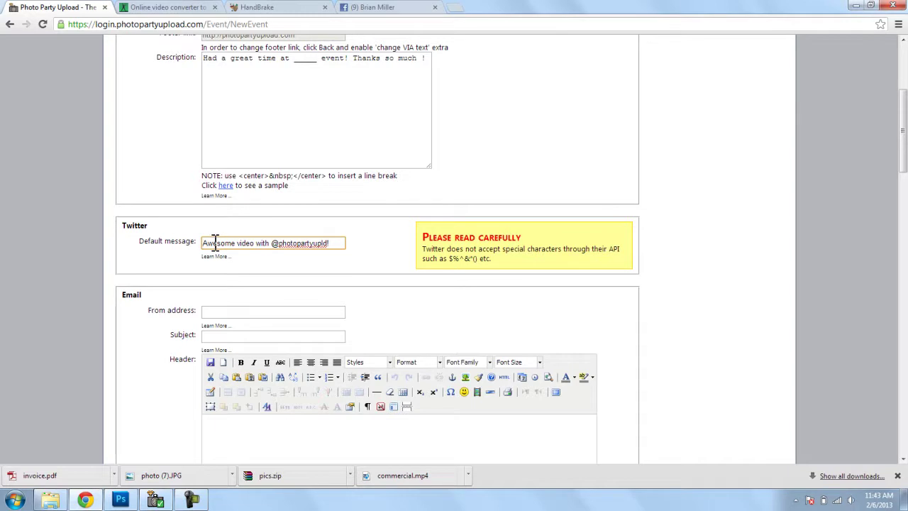
Choose the saved sender address and set the email subject 'Your Videos Have Arrived!'.
click(214, 312)
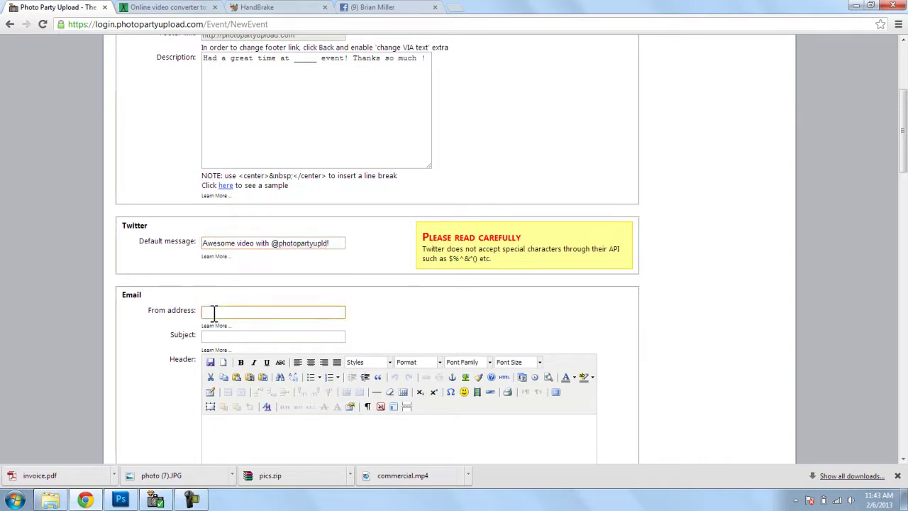
text(photo)
key(Down)
key(Return)
key(Tab)
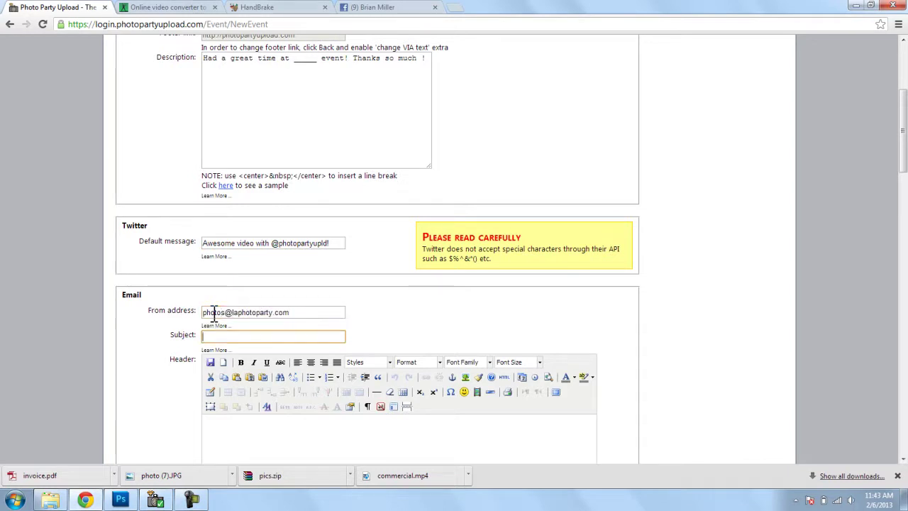
text(Your Videos )
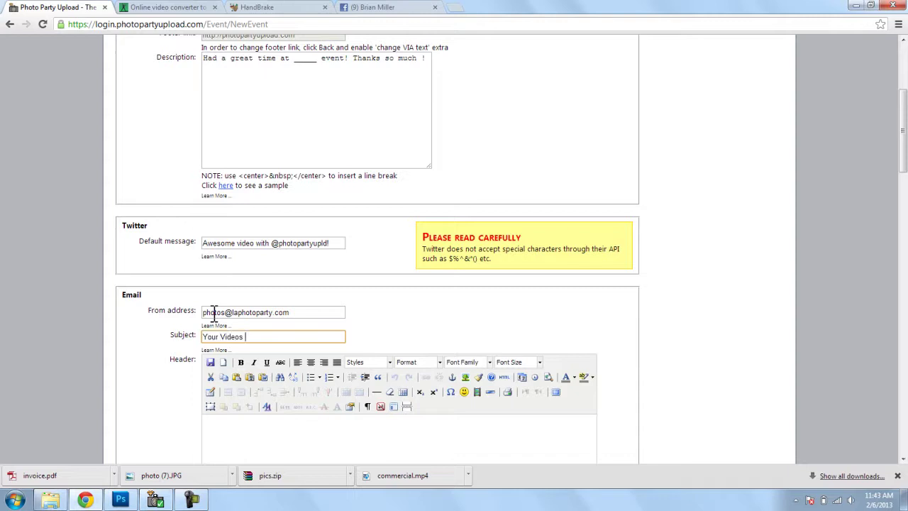
text(Have Anrived!)
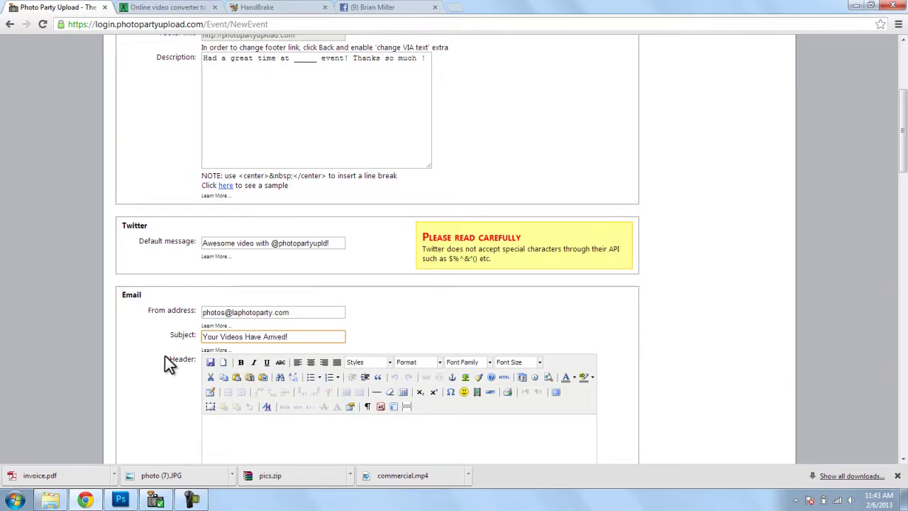
Begin the email header with 'Thanks for coming to our event.'.
scroll(164, 355, down, 3)
click(272, 246)
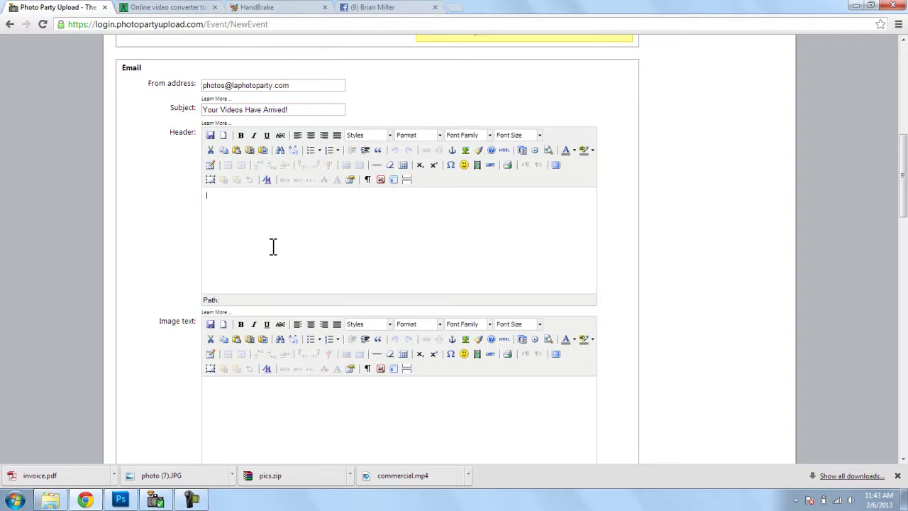
text(Thanks for coming to our event!)
scroll(219, 260, down, 5)
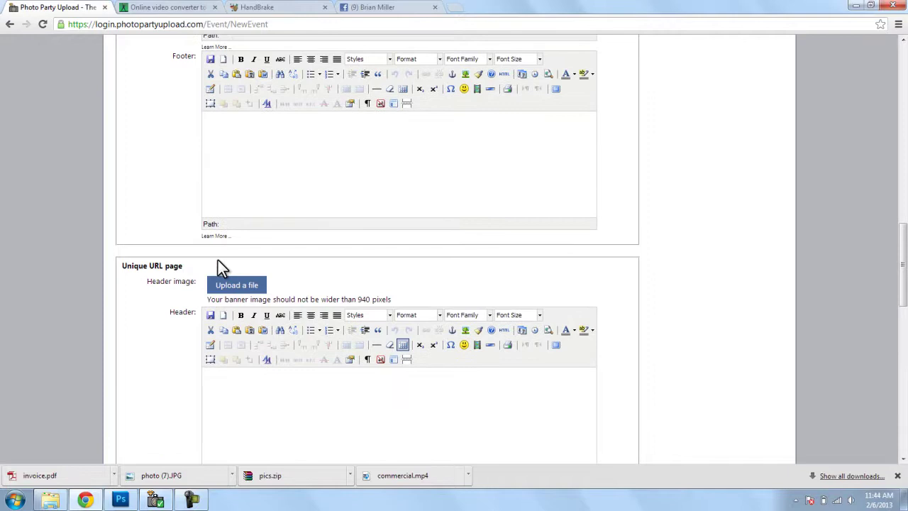
Upload the Header image as the unique URL page banner, noting the 940 pixel width limit.
scroll(218, 260, down, 1)
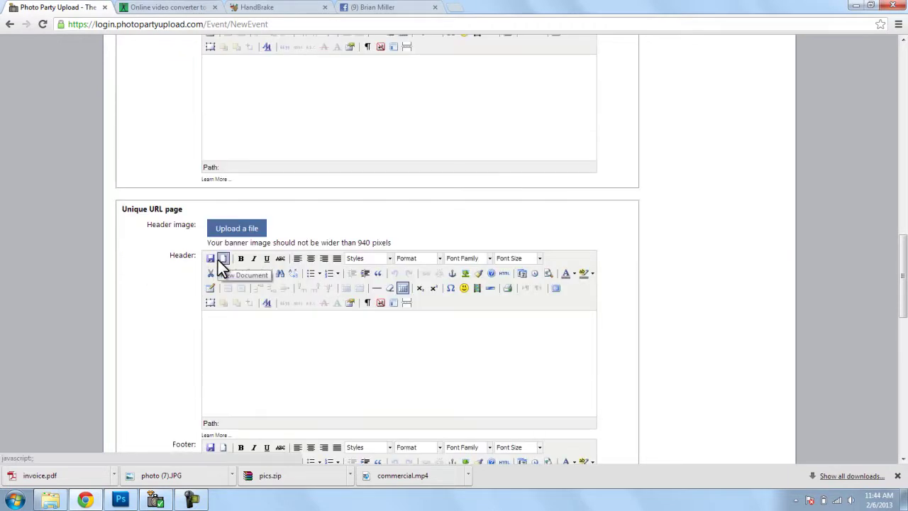
scroll(236, 283, down, 1)
drag(222, 266, 210, 223)
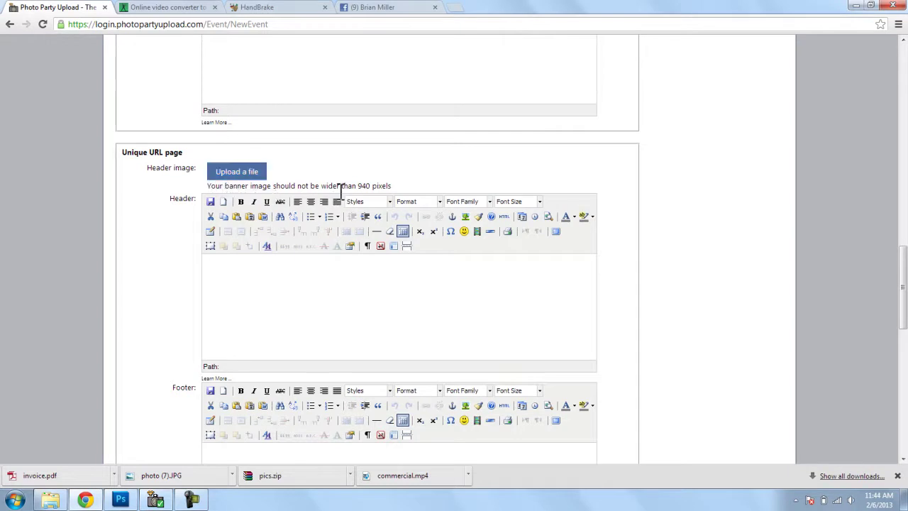
drag(356, 186, 372, 184)
click(248, 175)
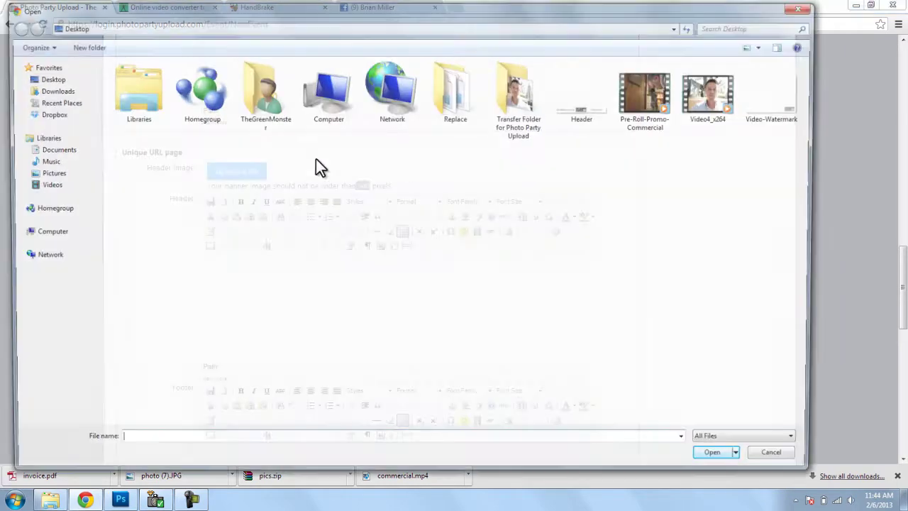
click(582, 98)
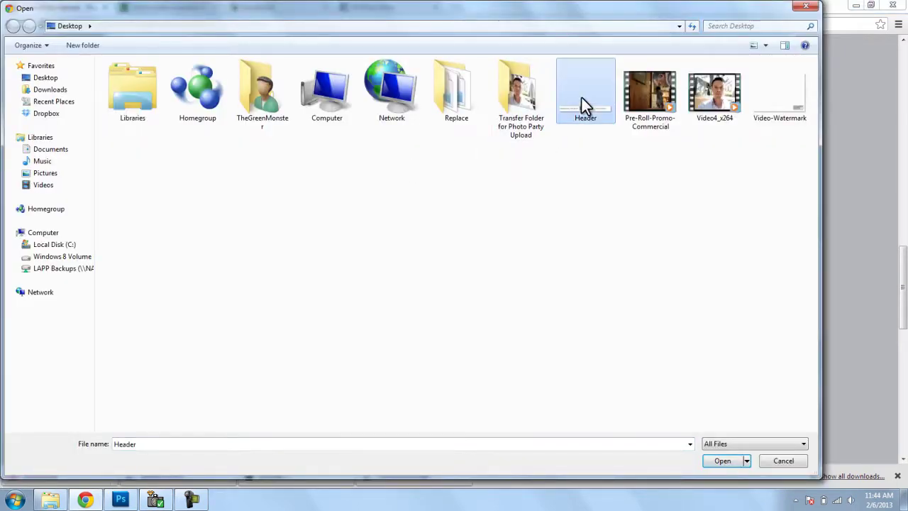
double_click(581, 98)
Move past the page description and AddThis fields to Promo video, noting its 10MB limit.
scroll(145, 266, down, 3)
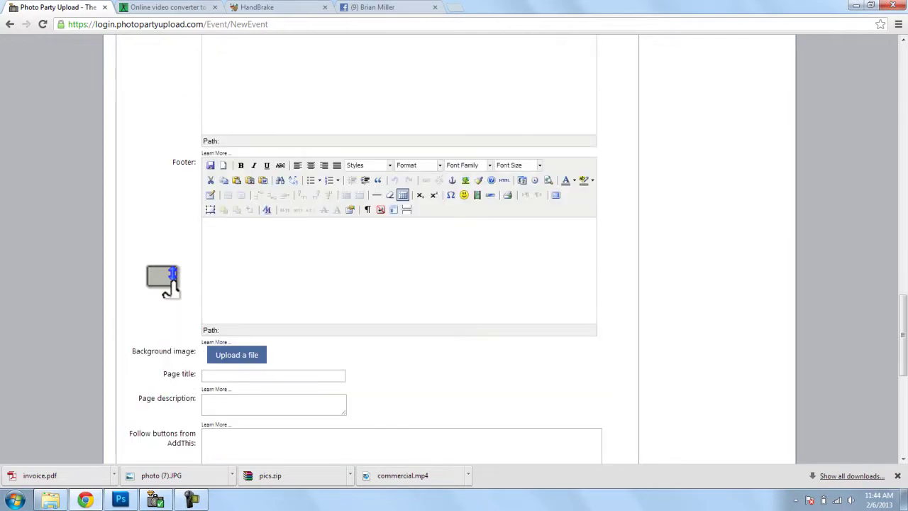
scroll(163, 280, down, 2)
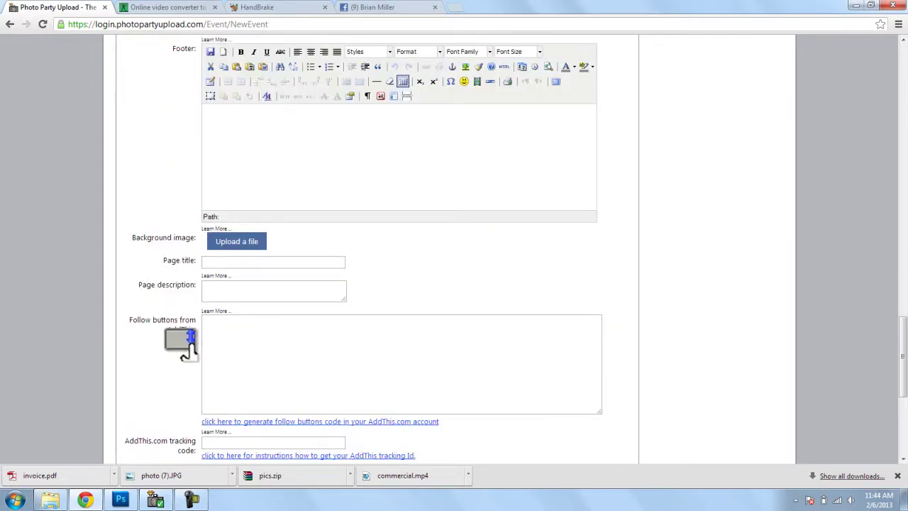
scroll(181, 340, down, 2)
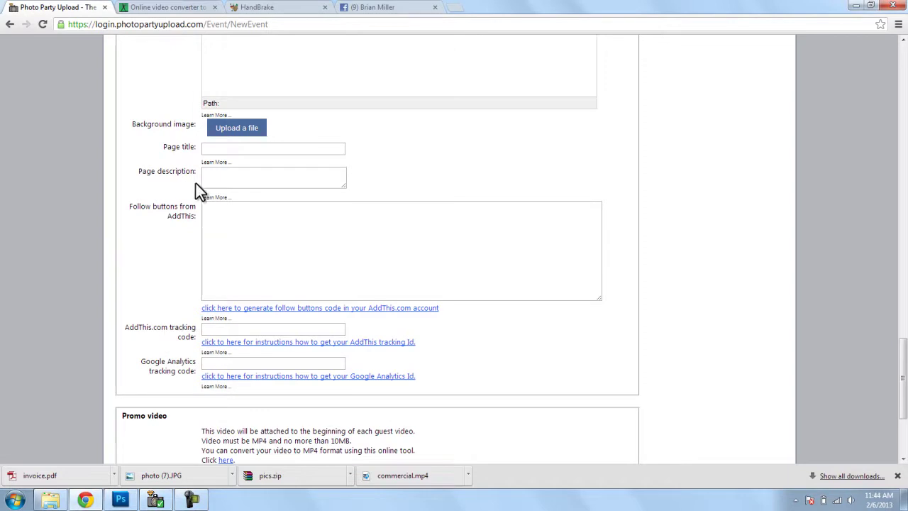
click(221, 174)
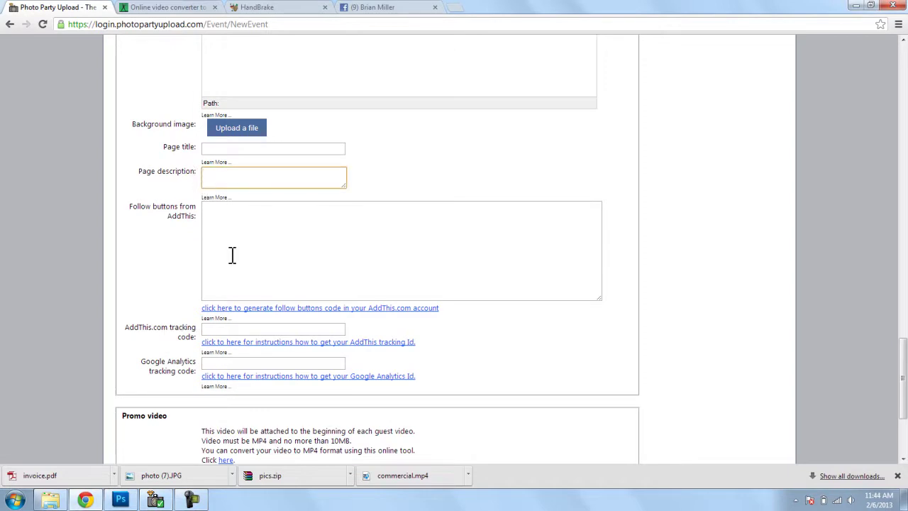
click(232, 254)
scroll(153, 306, down, 3)
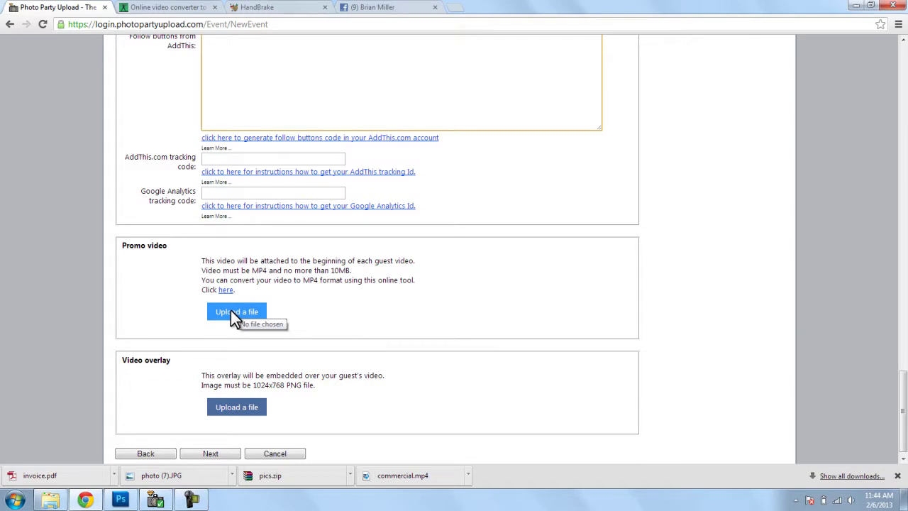
double_click(338, 270)
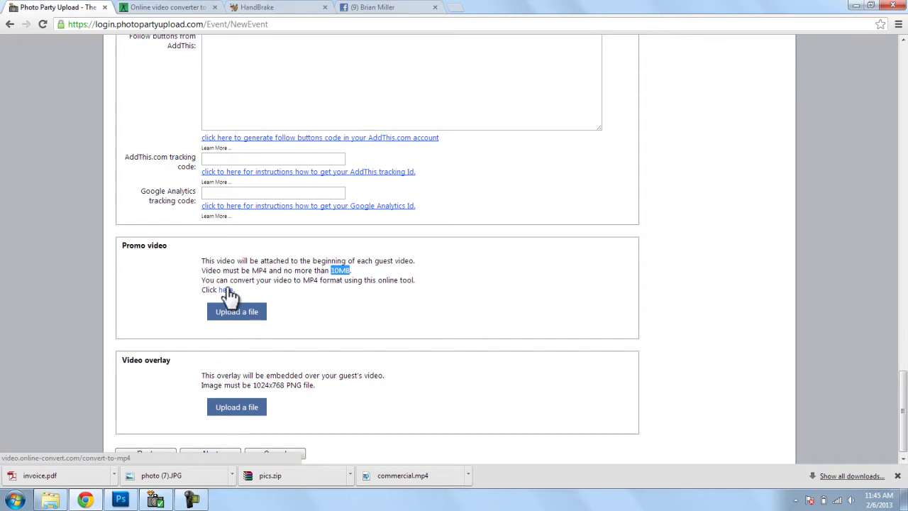
Open Online-Convert's video-to-MP4 converter in a new tab, glance at HandBrake, and return to it.
right_click(227, 288)
click(236, 293)
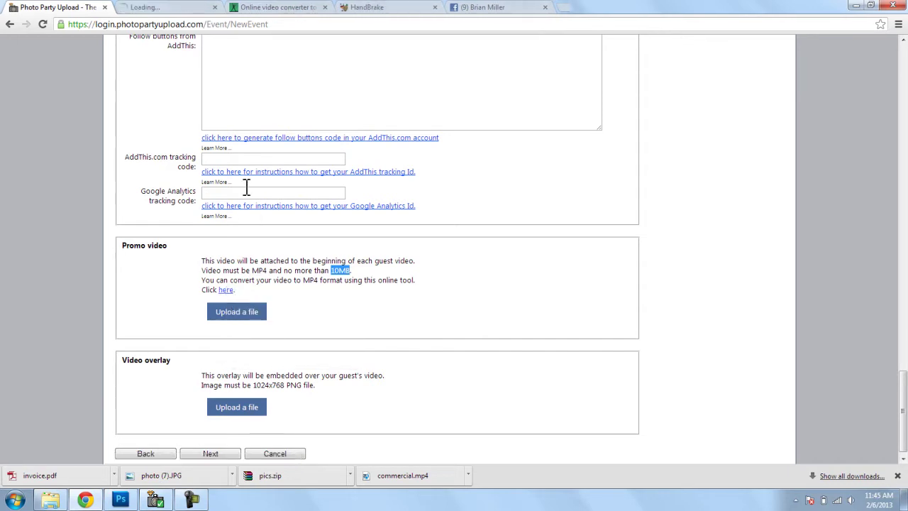
click(182, 7)
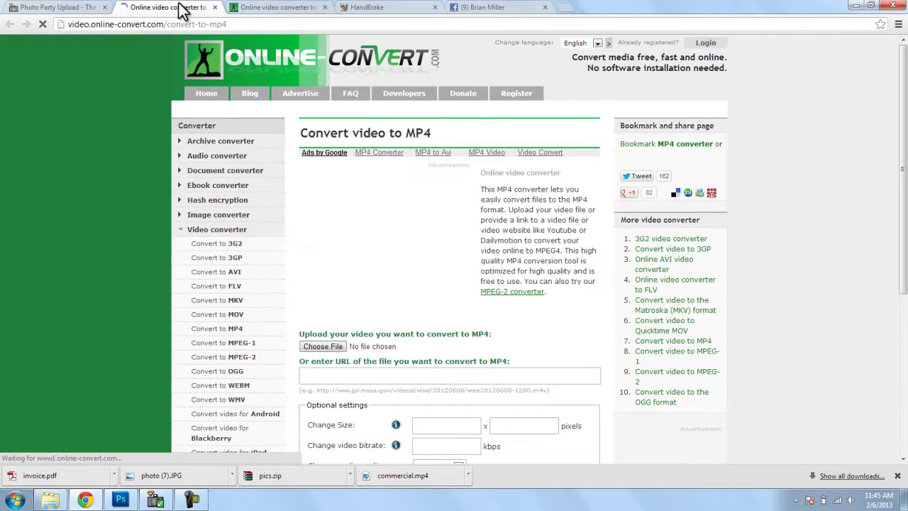
scroll(184, 305, down, 3)
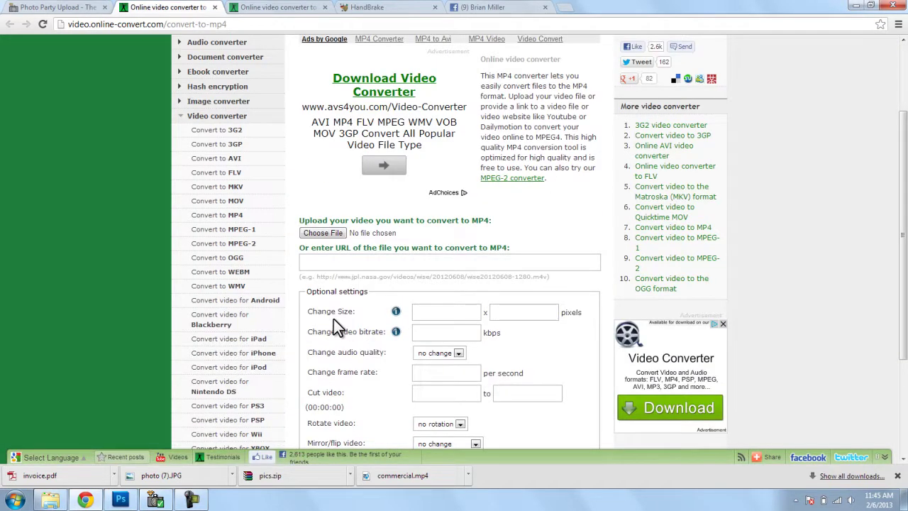
scroll(334, 319, up, 3)
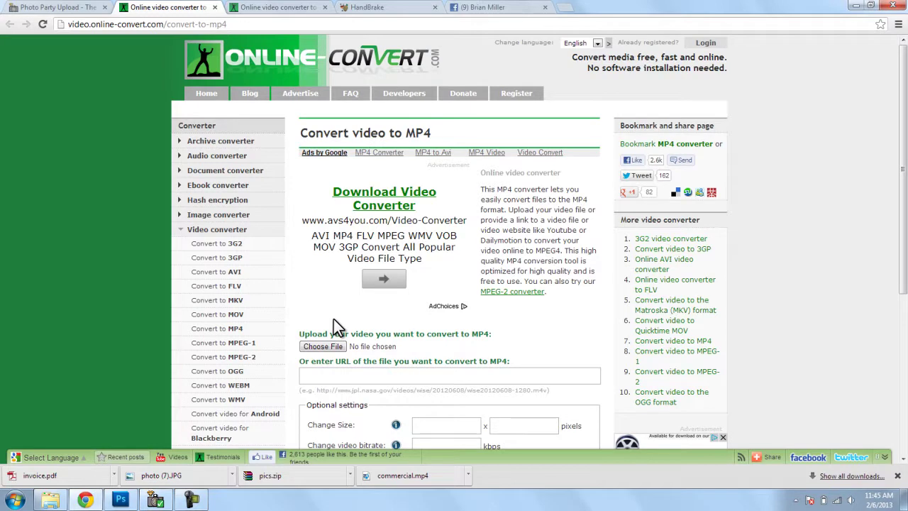
click(355, 8)
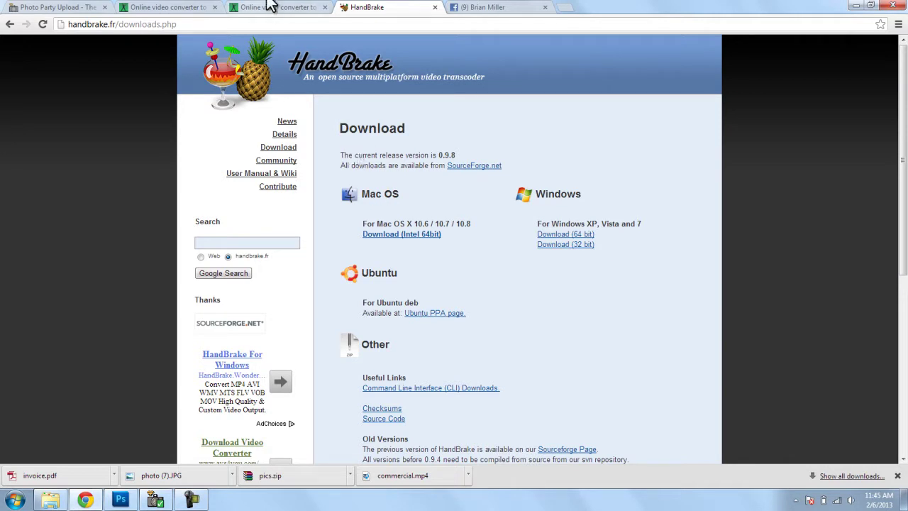
click(173, 10)
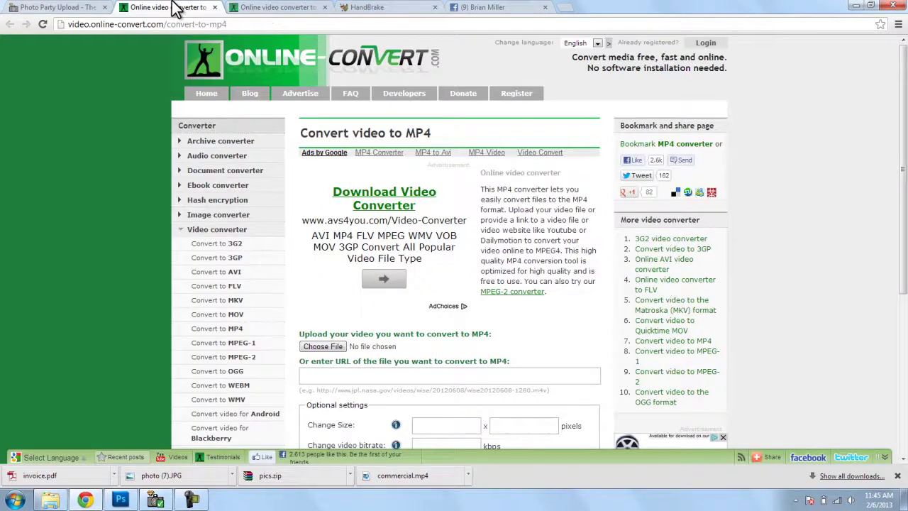
Upload Pre-Roll-Promo-Commercial.mp4 as the event's promo video.
click(71, 10)
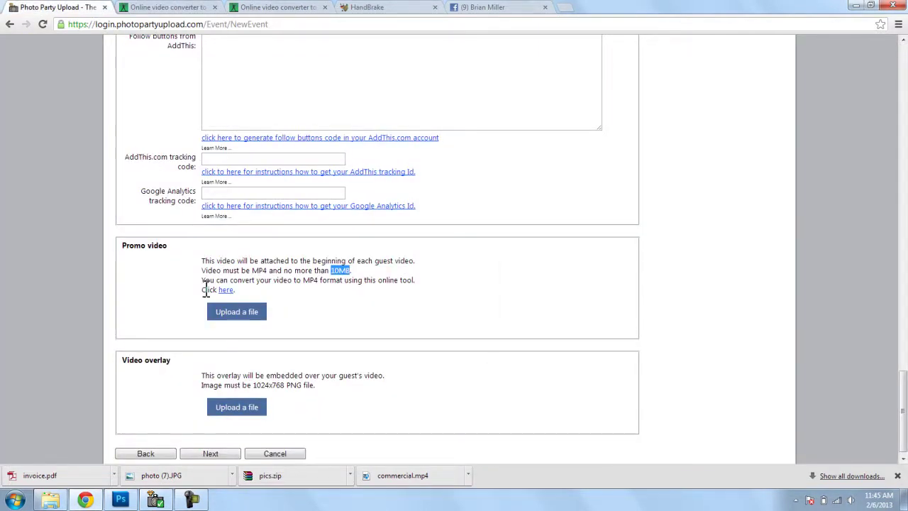
click(230, 317)
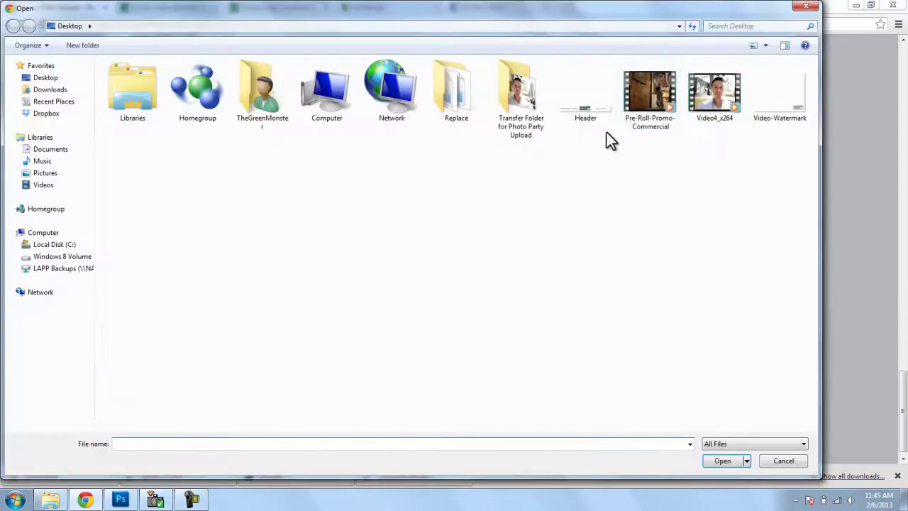
click(645, 103)
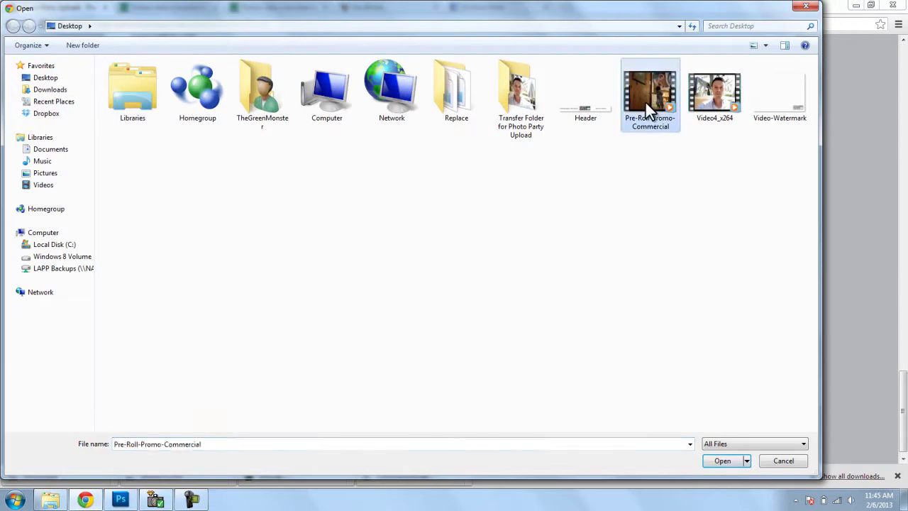
double_click(646, 103)
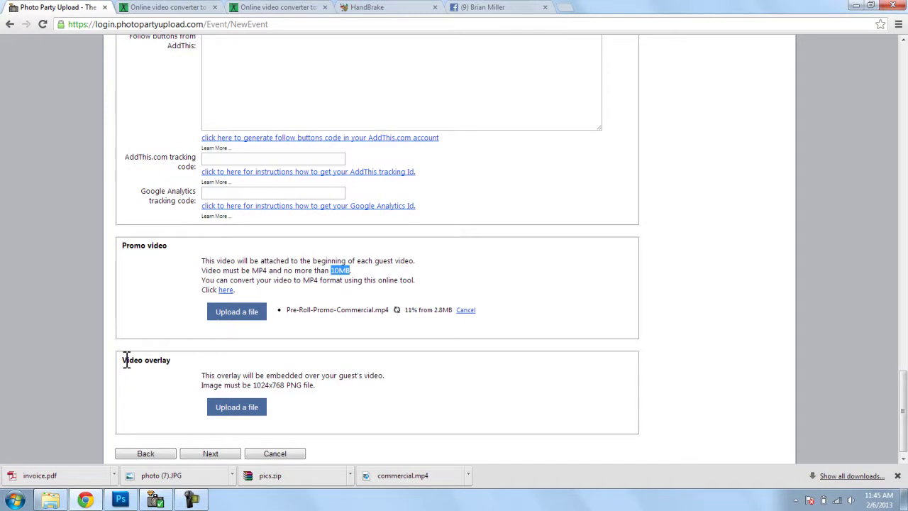
Highlight the Video overlay requirements: 1024x768 size in PNG format.
drag(124, 360, 158, 362)
drag(253, 386, 284, 389)
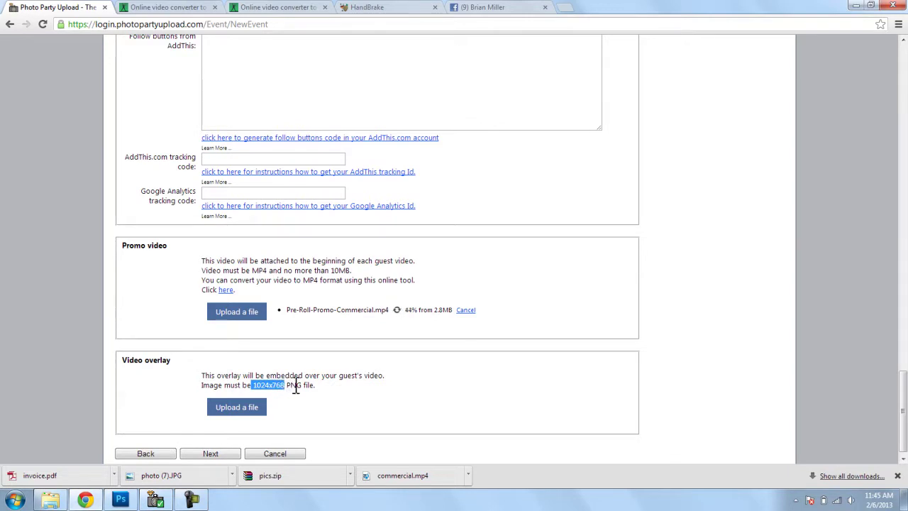
double_click(294, 386)
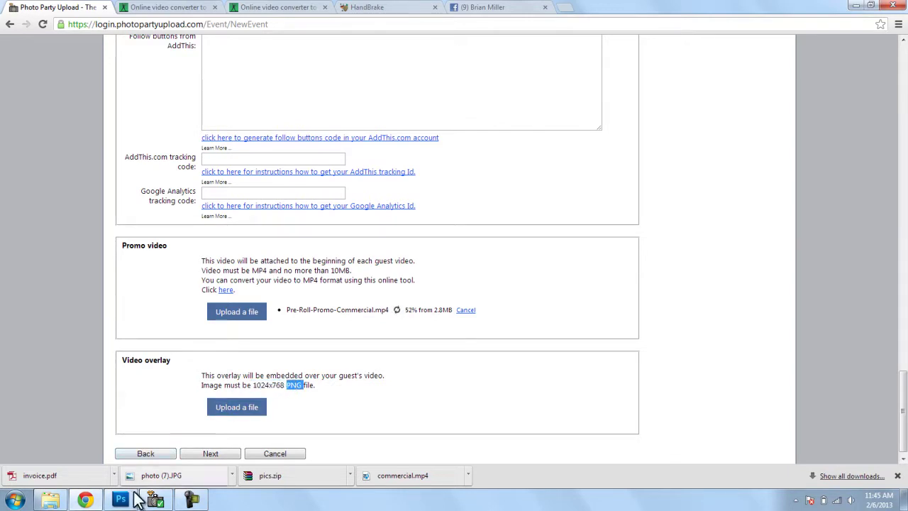
Restore Photoshop showing the transparent watermark canvas with the logo at 60% opacity.
click(120, 500)
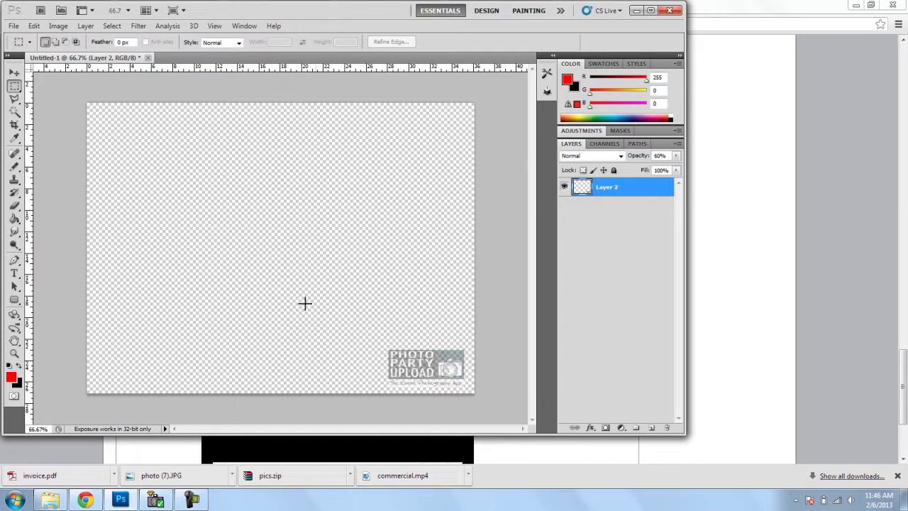
Upload Video-Watermark.png as the event's video overlay.
click(636, 11)
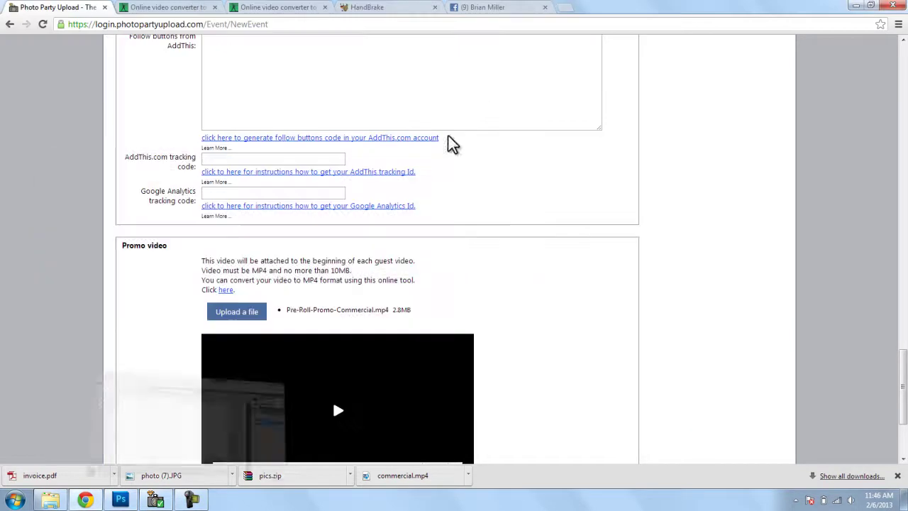
scroll(174, 357, down, 2)
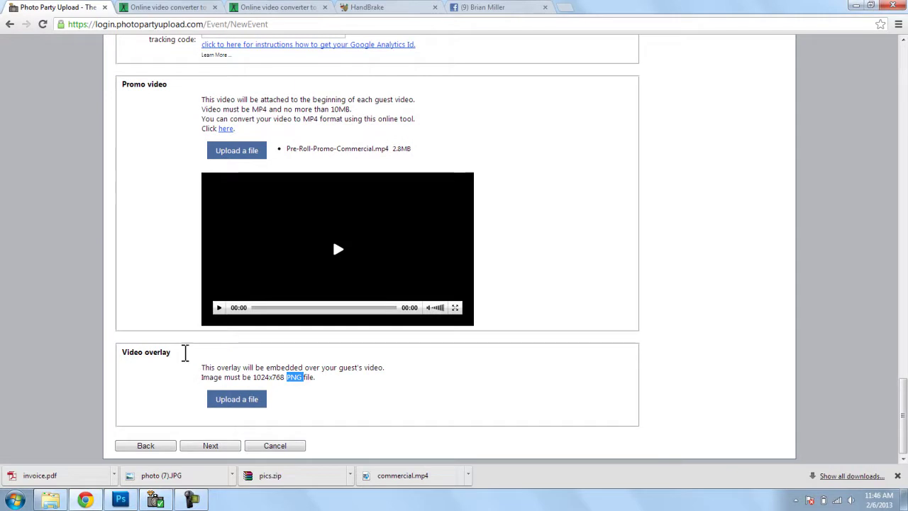
click(230, 398)
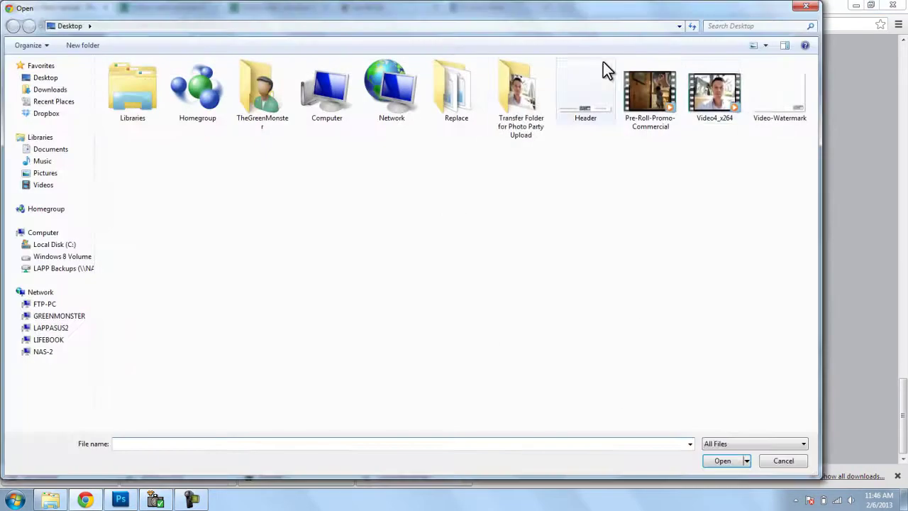
double_click(778, 94)
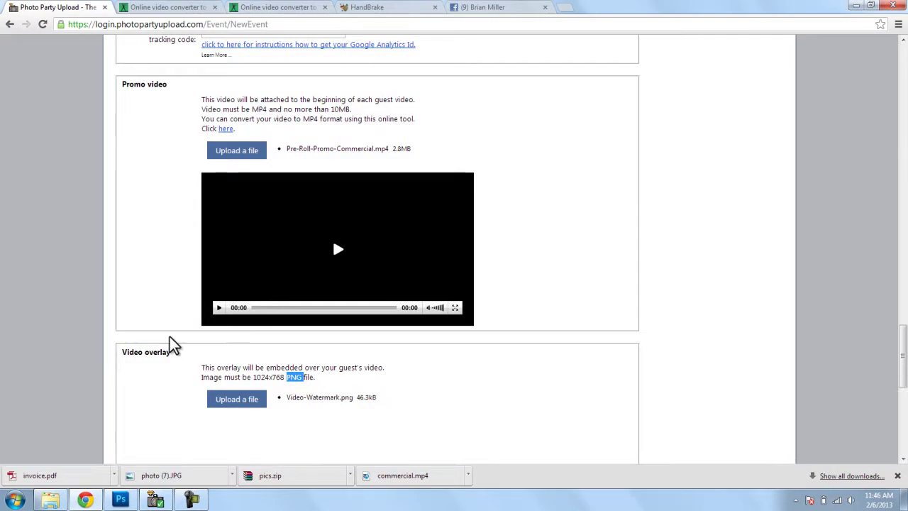
Continue to the terms and accept them to create the Video Test event.
scroll(193, 372, down, 2)
scroll(193, 372, down, 3)
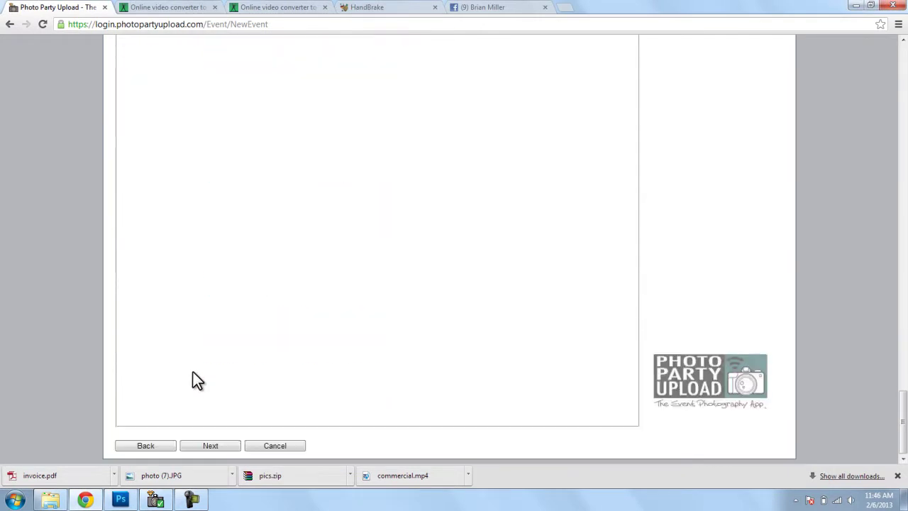
click(209, 445)
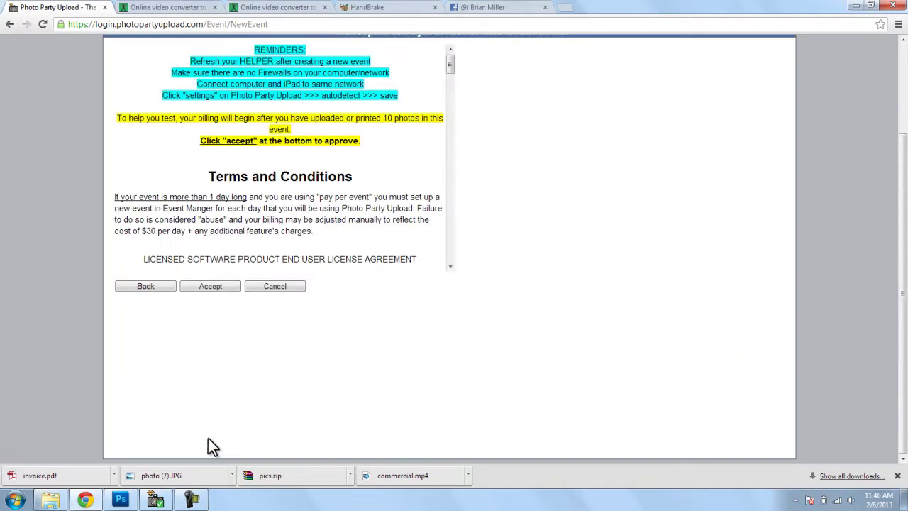
click(208, 286)
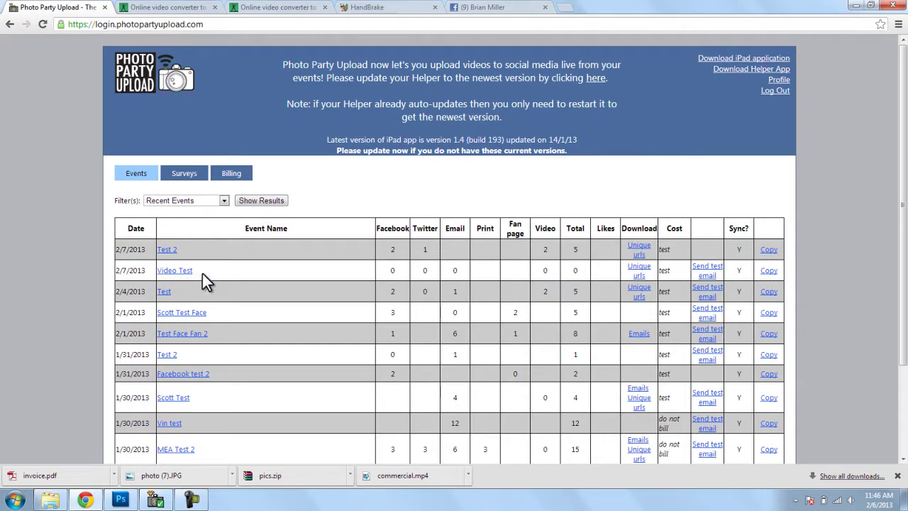
drag(197, 271, 156, 273)
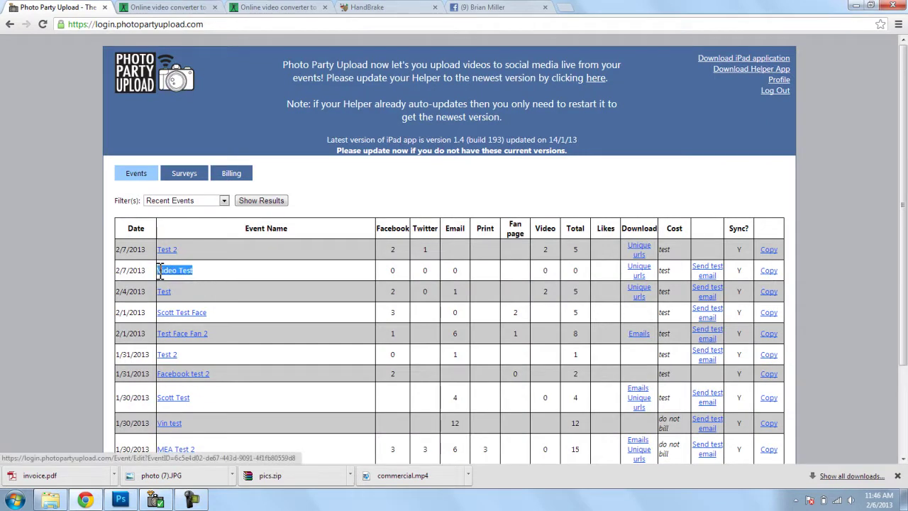
click(207, 275)
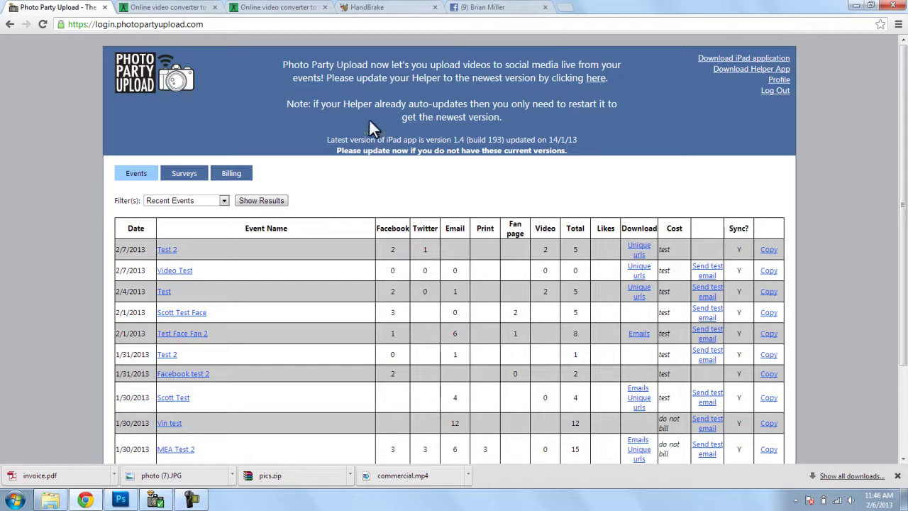
On the Facebook timeline, find the Photo Party Upload post 'Had a blast doing this video!' and highlight its message.
click(480, 9)
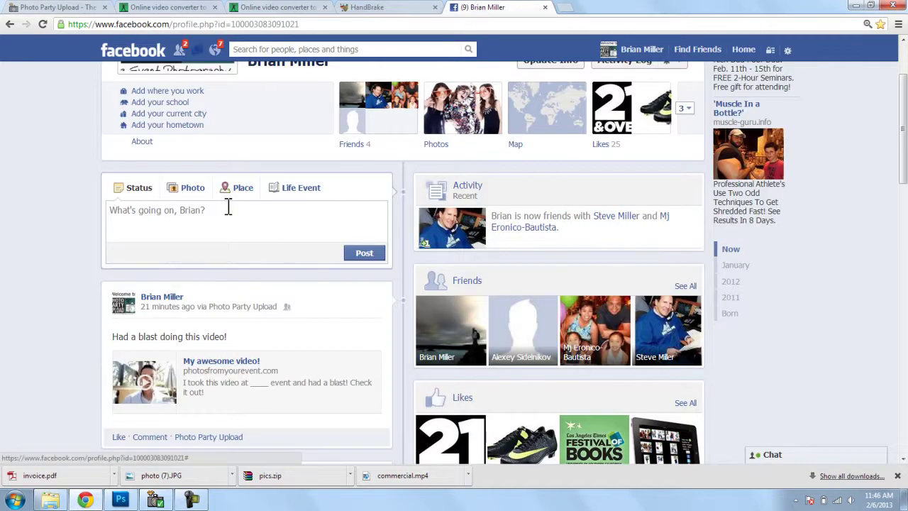
scroll(81, 295, down, 1)
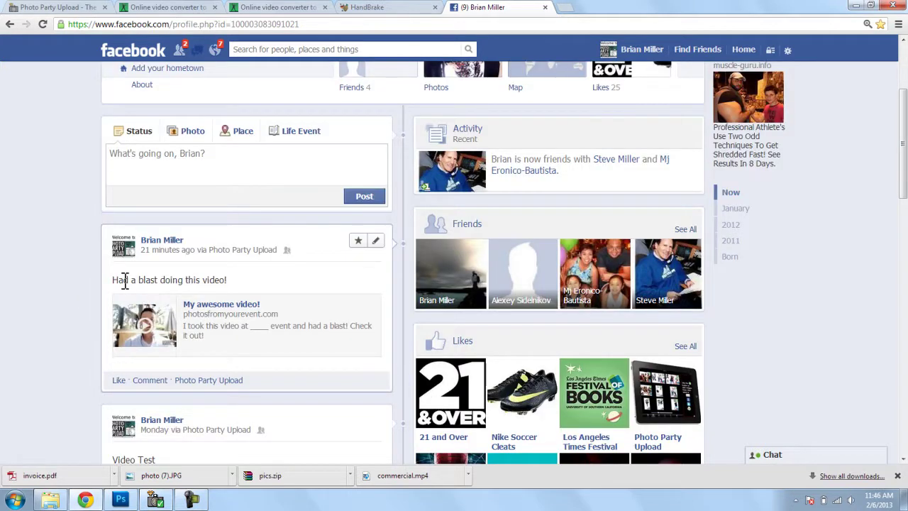
drag(118, 279, 227, 279)
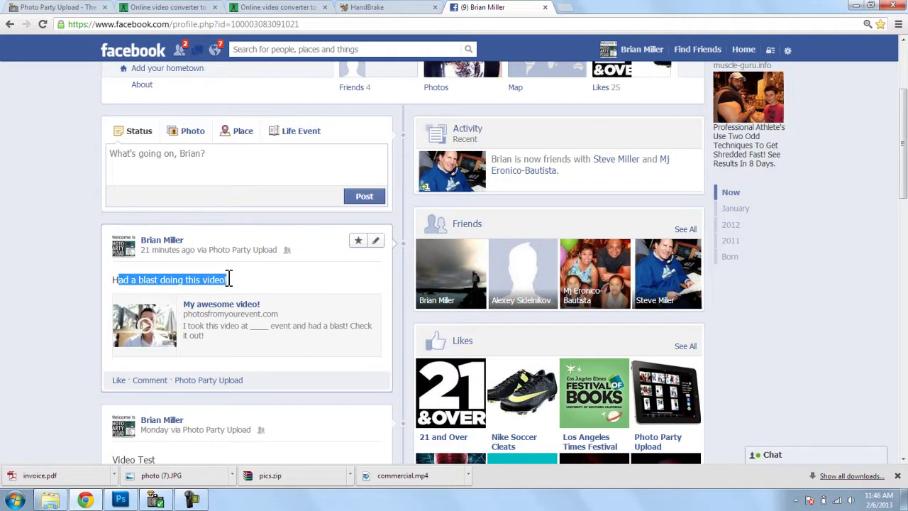
click(208, 283)
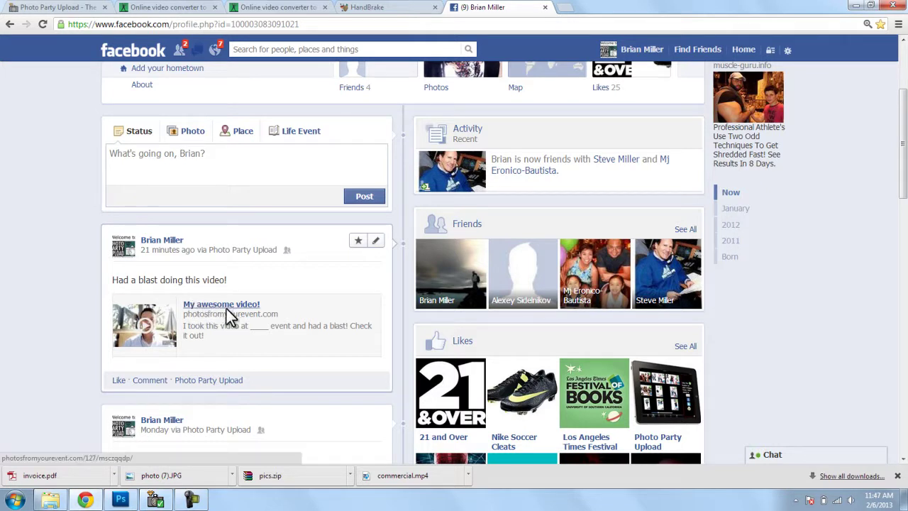
Play 'My awesome video!', skip ahead to the watermarked guest clip, pause it, and close the player.
click(145, 324)
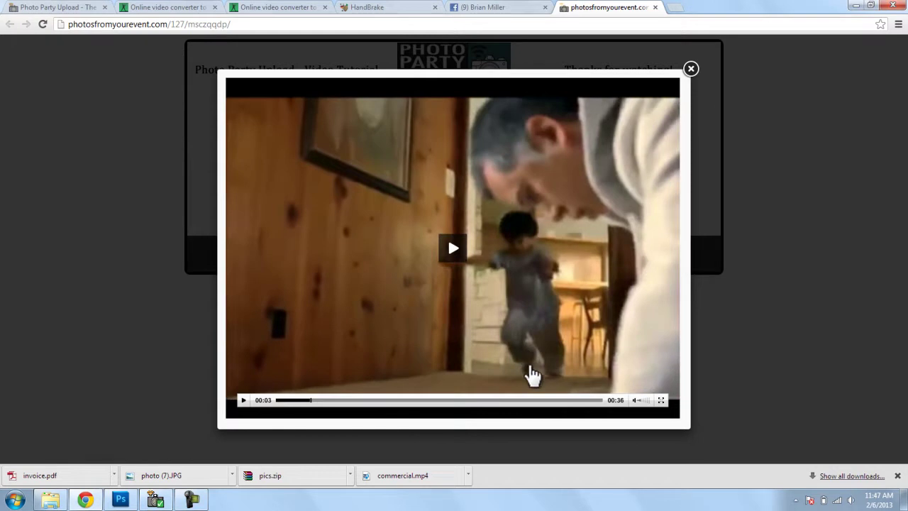
click(581, 400)
click(582, 400)
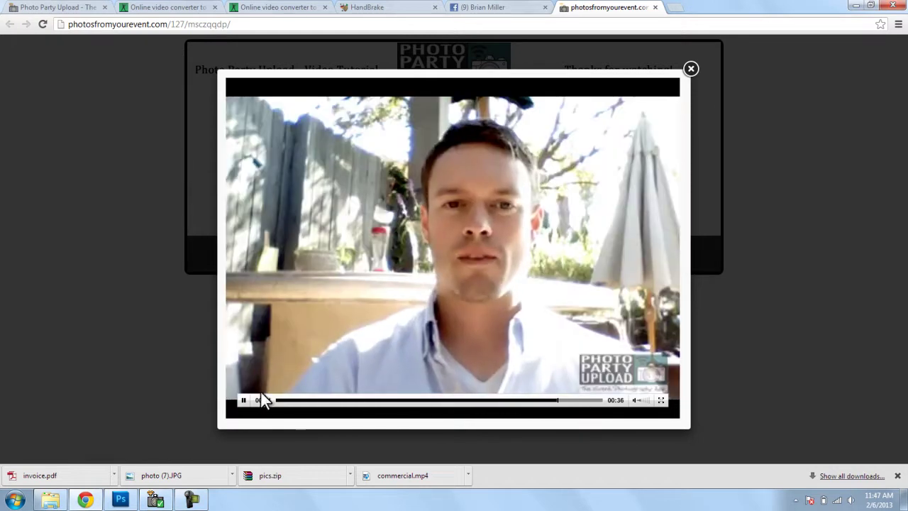
click(243, 402)
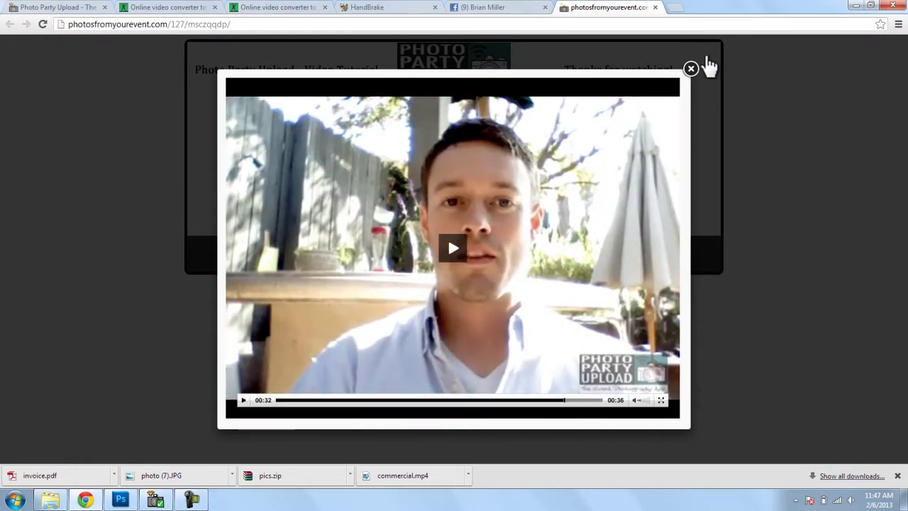
click(692, 69)
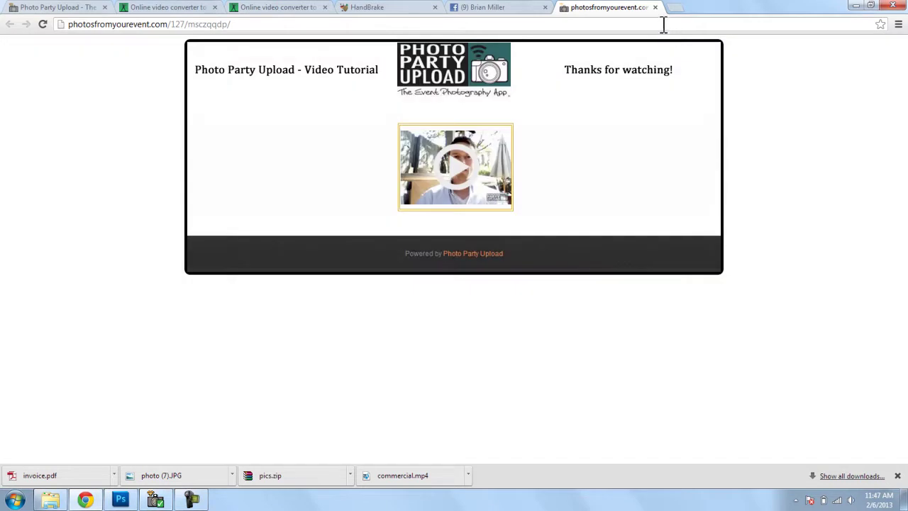